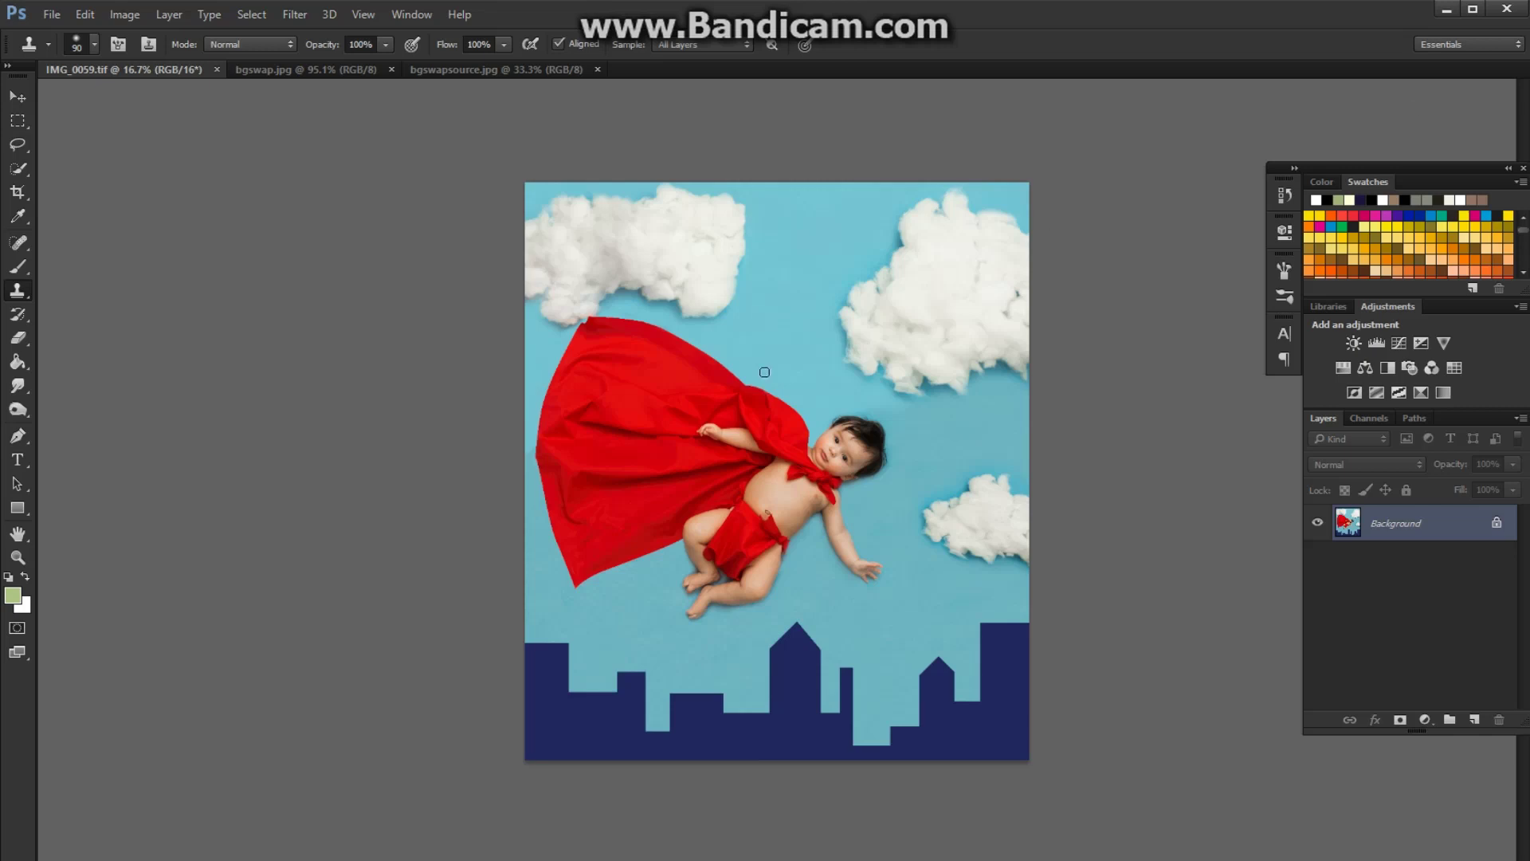
# Switch to Lightroom and open the photo IMG_0059-2.CR2 for editing in Adobe Photoshop CC 2014.
pyautogui.hotkey('alt', 'Tab')
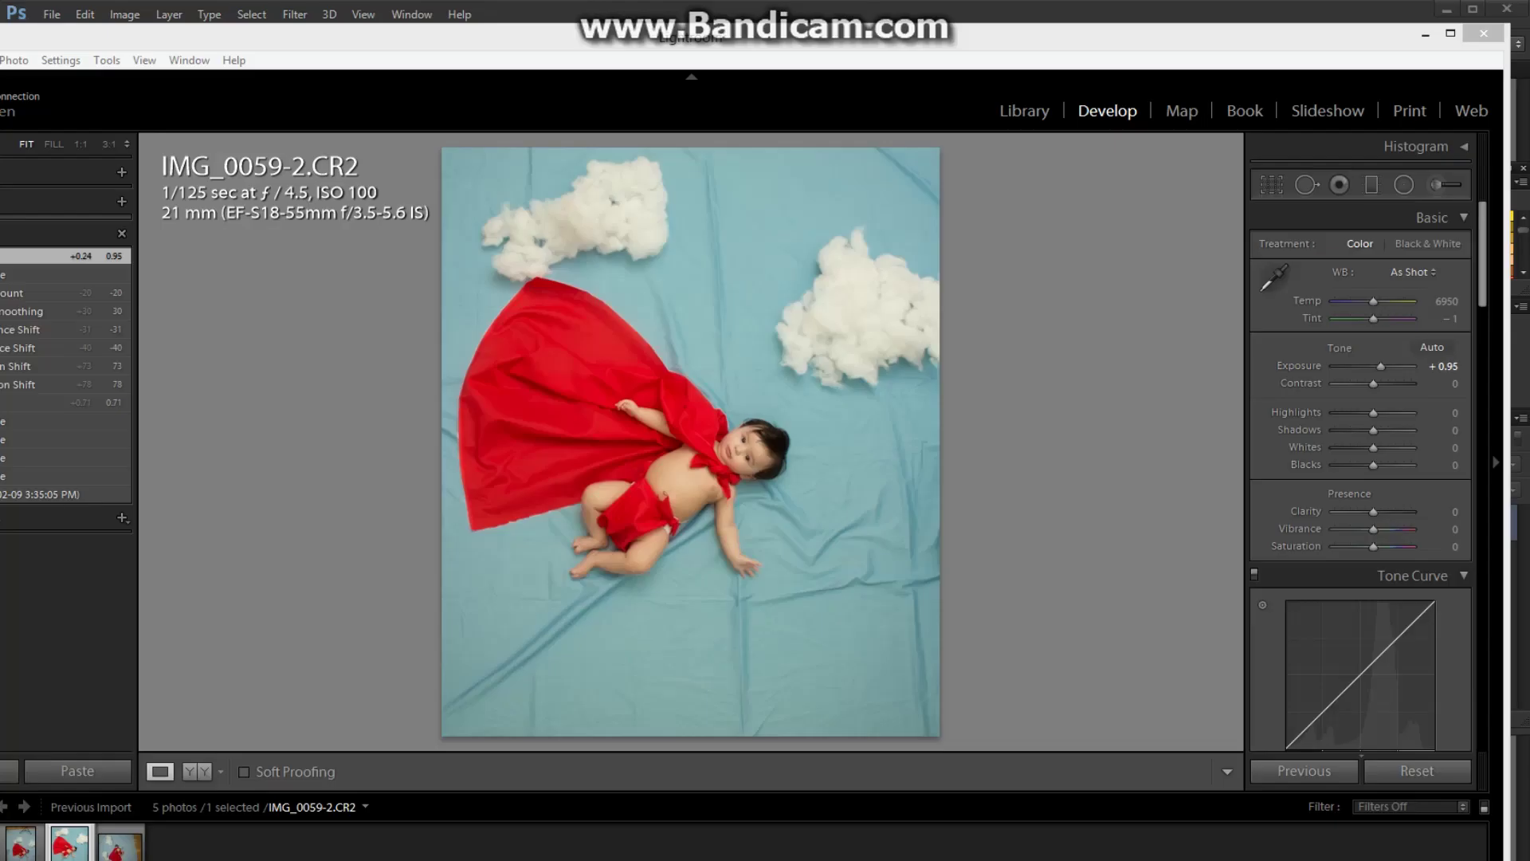
pyautogui.rightClick(734, 358)
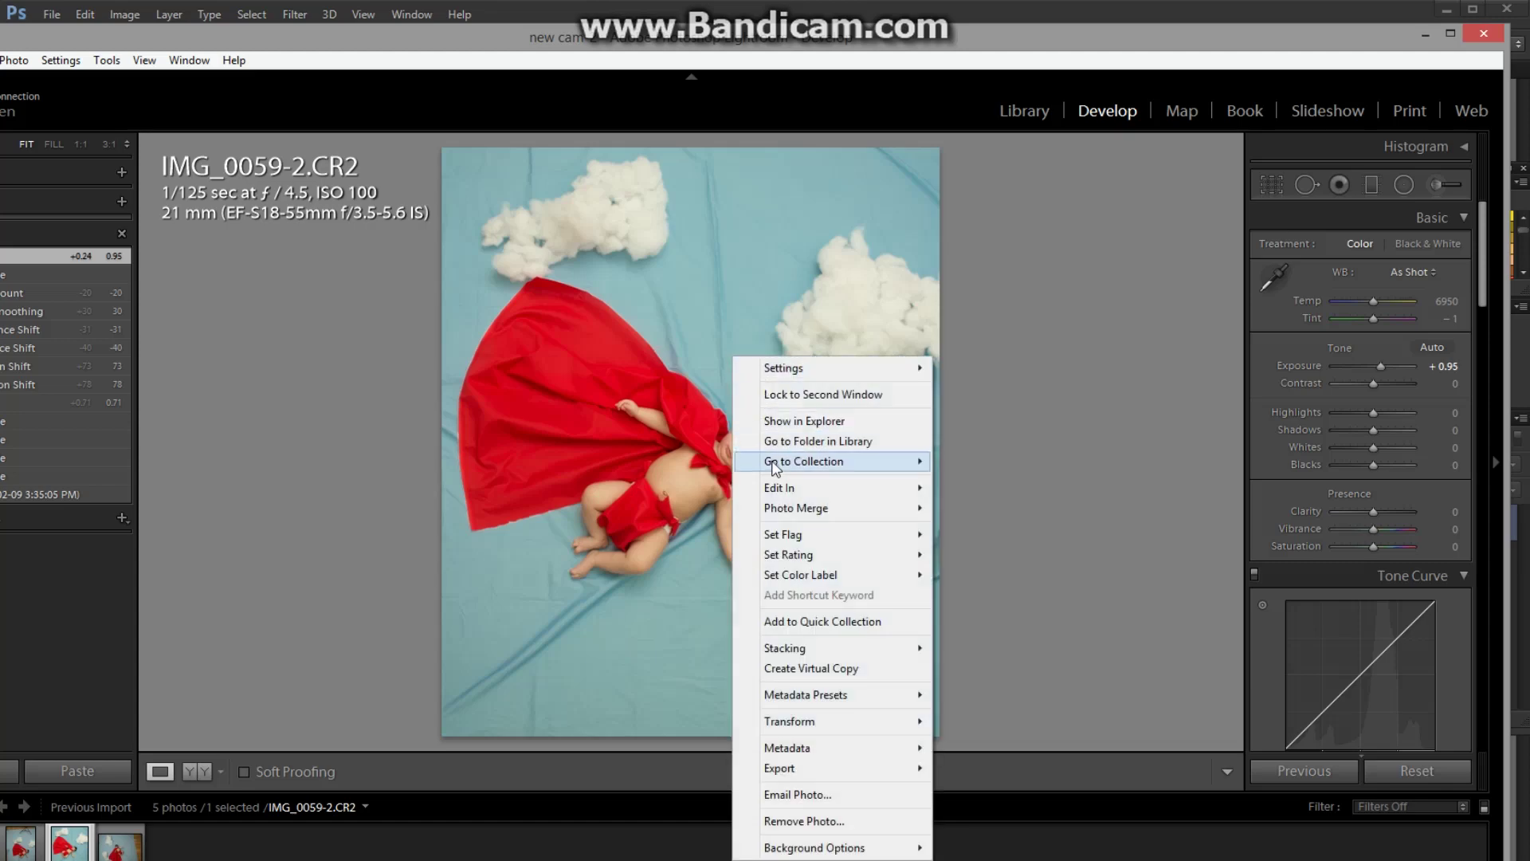
pyautogui.moveTo(776, 489)
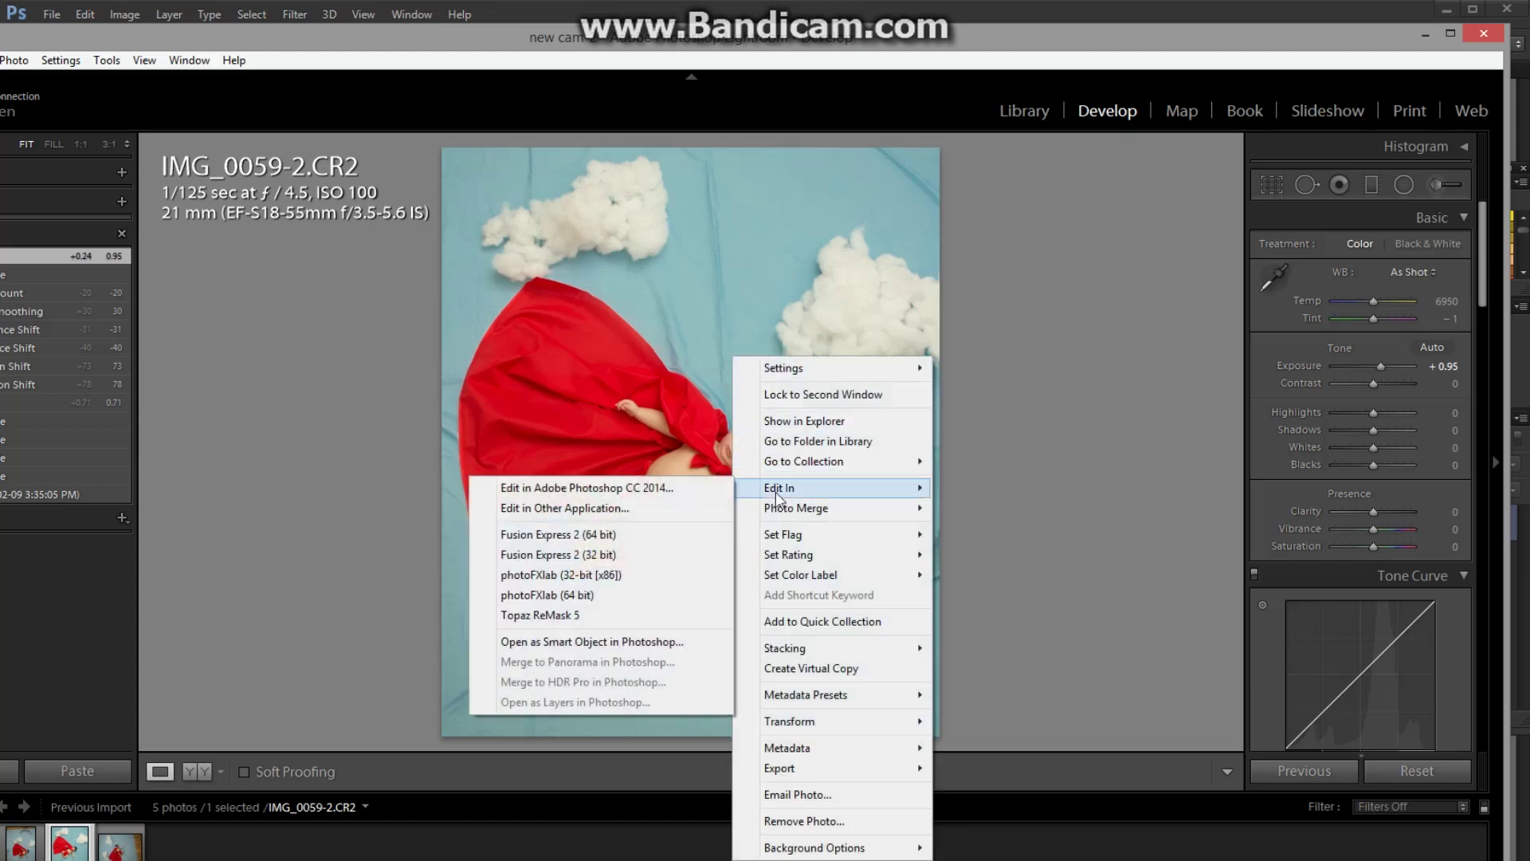
pyautogui.click(659, 488)
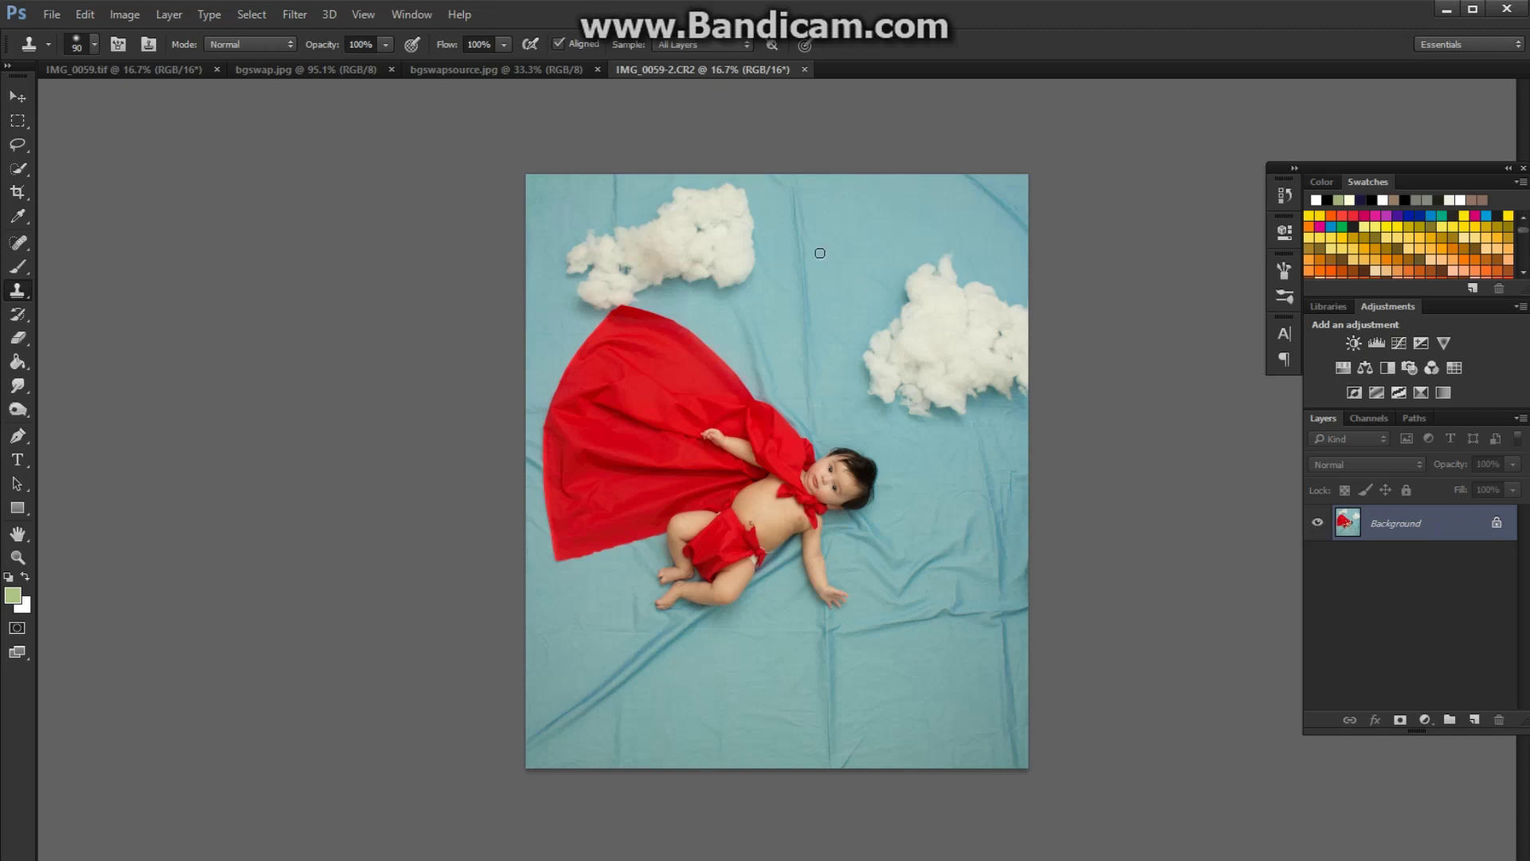
# Set the Clone Stamp brush size to 175 and clone clean blue fabric over the backdrop above the right-hand cloud.
pyautogui.press(']')
pyautogui.press(']')
pyautogui.press(']')
pyautogui.scroll(3, 905, 205)
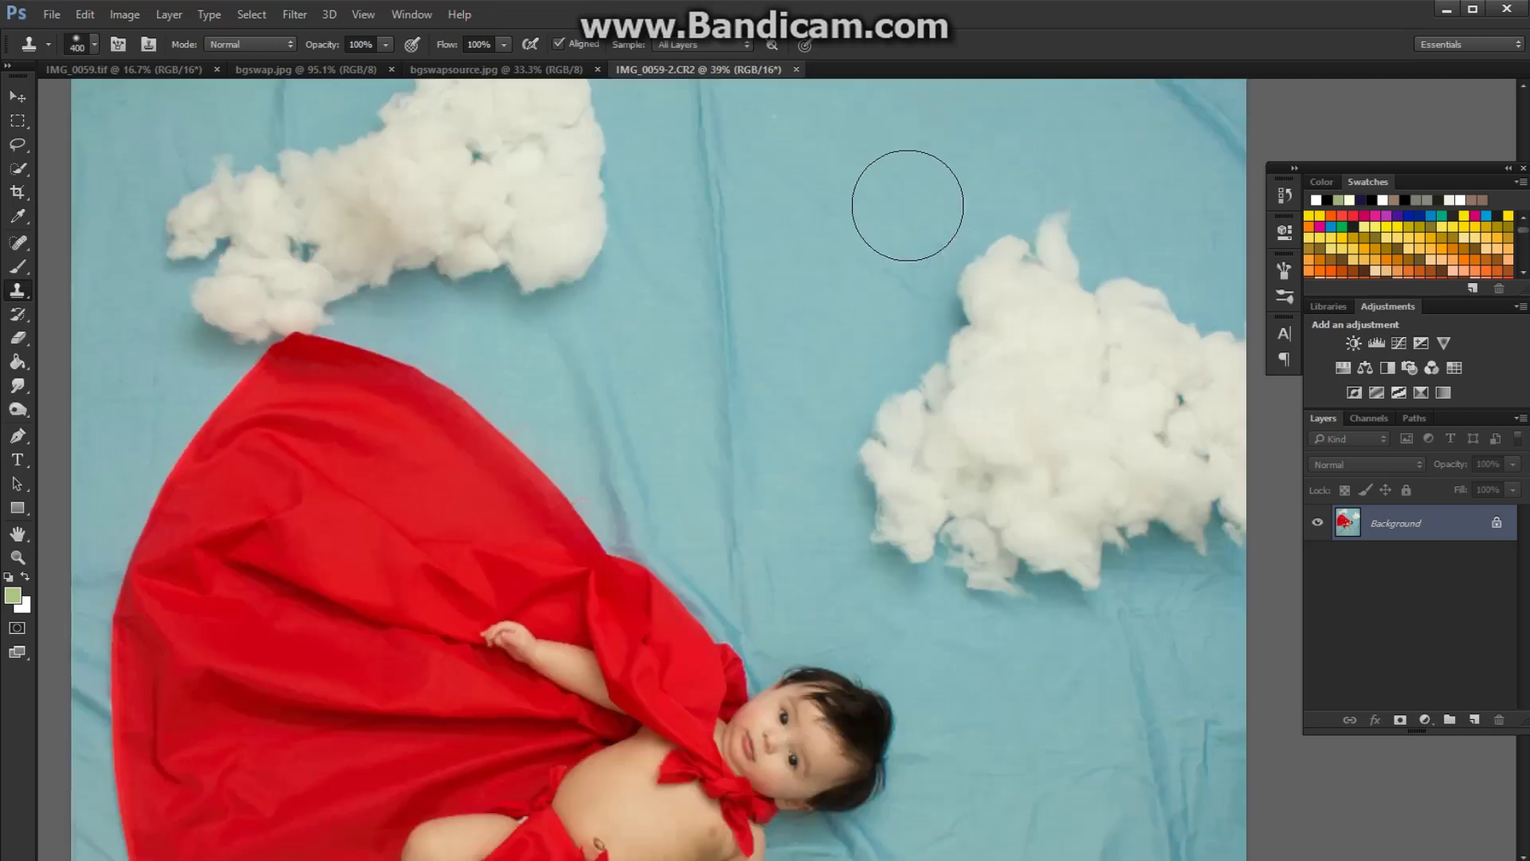
pyautogui.scroll(1, 909, 205)
pyautogui.moveTo(919, 188)
pyautogui.mouseDown()
pyautogui.moveTo(877, 290)
pyautogui.moveTo(840, 310)
pyautogui.mouseUp()
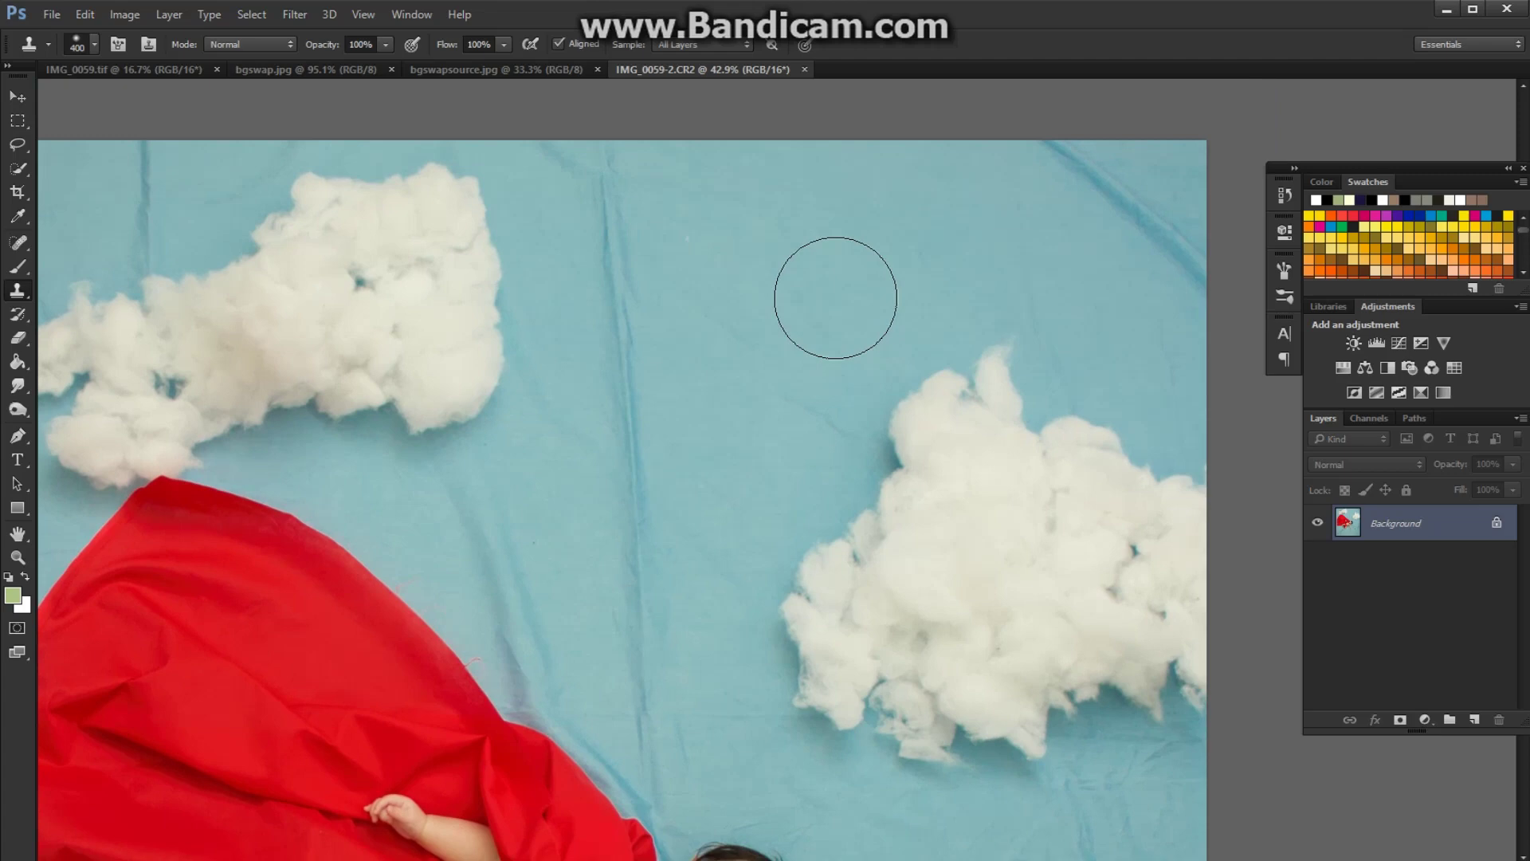
pyautogui.press('[')
pyautogui.press('[')
pyautogui.press('[')
pyautogui.press('[')
pyautogui.keyDown('alt'); pyautogui.click(855, 261); pyautogui.keyUp('alt')
pyautogui.click(889, 232)
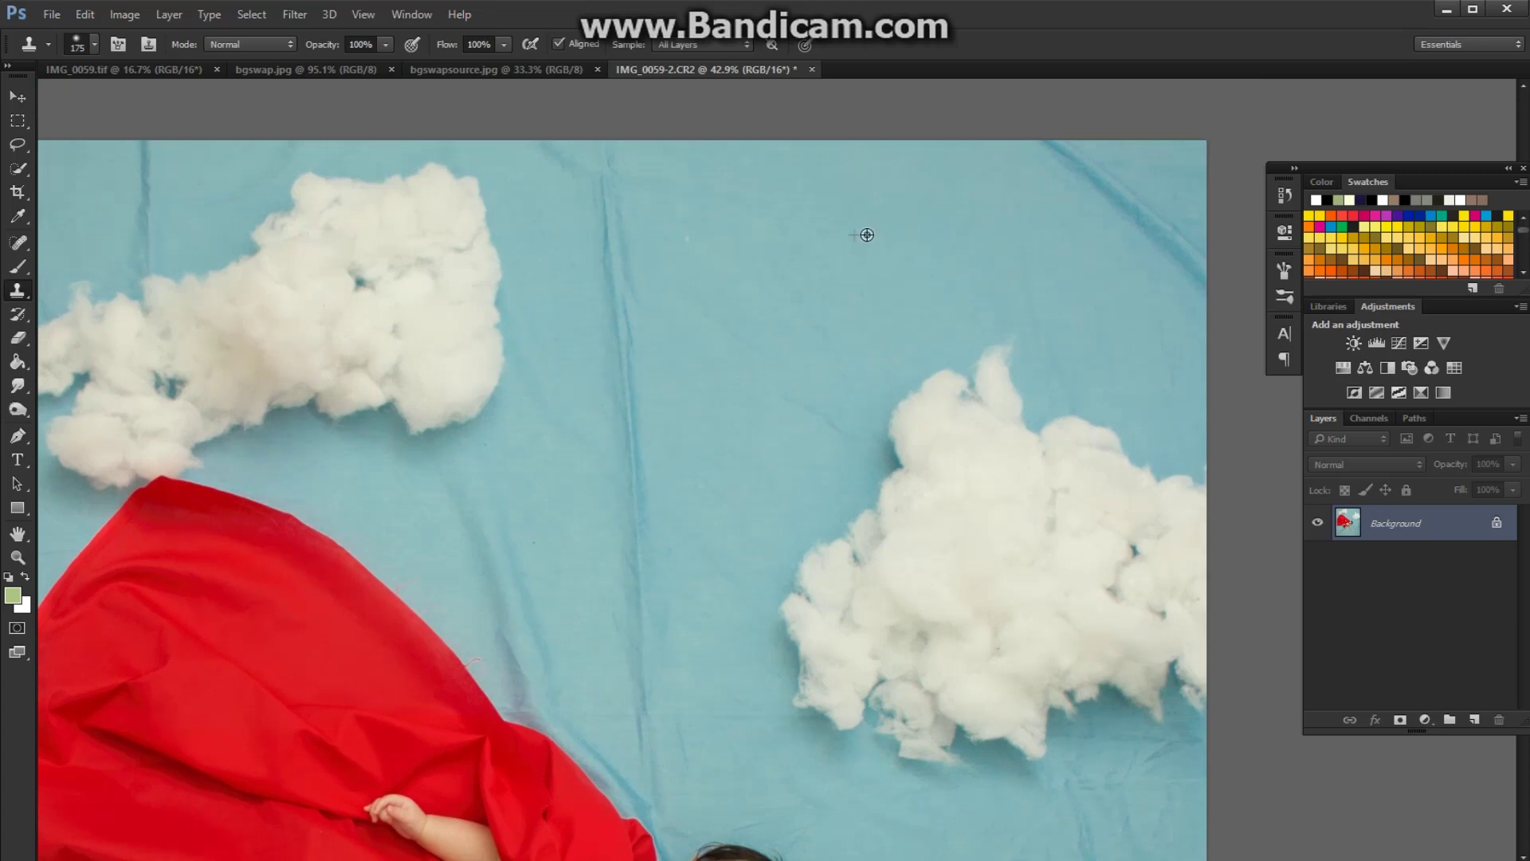
# Clone smooth blue fabric over the upper part of the vertical crease between the two clouds.
pyautogui.keyDown('alt'); pyautogui.click(866, 236); pyautogui.keyUp('alt')
pyautogui.moveTo(666, 313); pyautogui.dragTo(613, 243)
pyautogui.click(700, 240)
pyautogui.keyDown('alt'); pyautogui.click(817, 263); pyautogui.keyUp('alt')
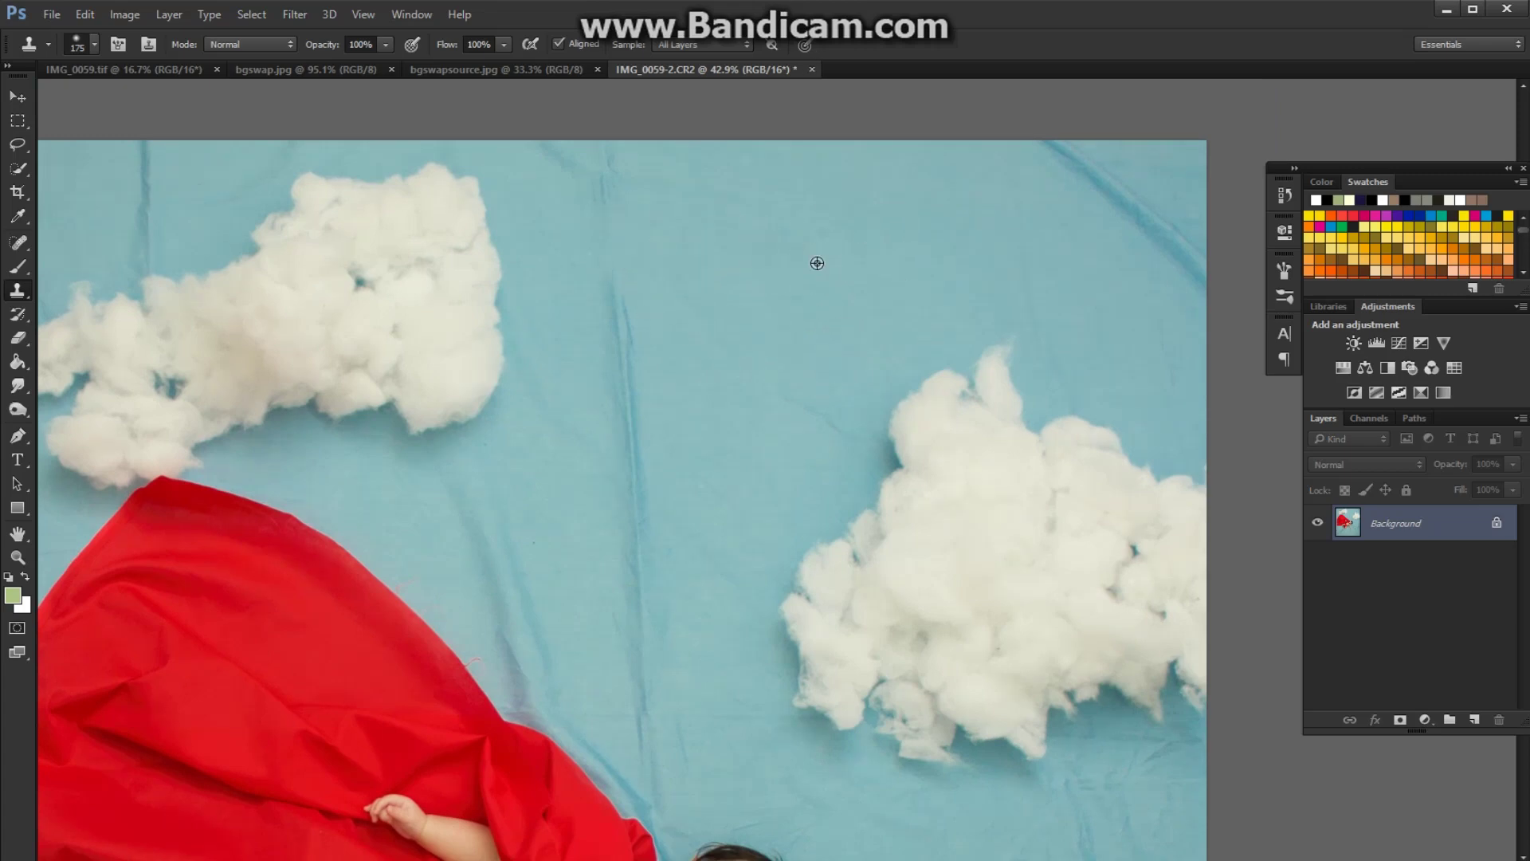
pyautogui.moveTo(596, 183)
pyautogui.mouseDown()
pyautogui.moveTo(553, 171)
pyautogui.moveTo(550, 153)
pyautogui.moveTo(696, 162)
pyautogui.moveTo(662, 207)
pyautogui.mouseUp()
pyautogui.keyDown('alt'); pyautogui.click(775, 229); pyautogui.keyUp('alt')
pyautogui.moveTo(650, 304)
pyautogui.mouseDown()
pyautogui.moveTo(620, 336)
pyautogui.moveTo(571, 250)
pyautogui.moveTo(548, 322)
pyautogui.moveTo(533, 314)
pyautogui.moveTo(545, 406)
pyautogui.mouseUp()
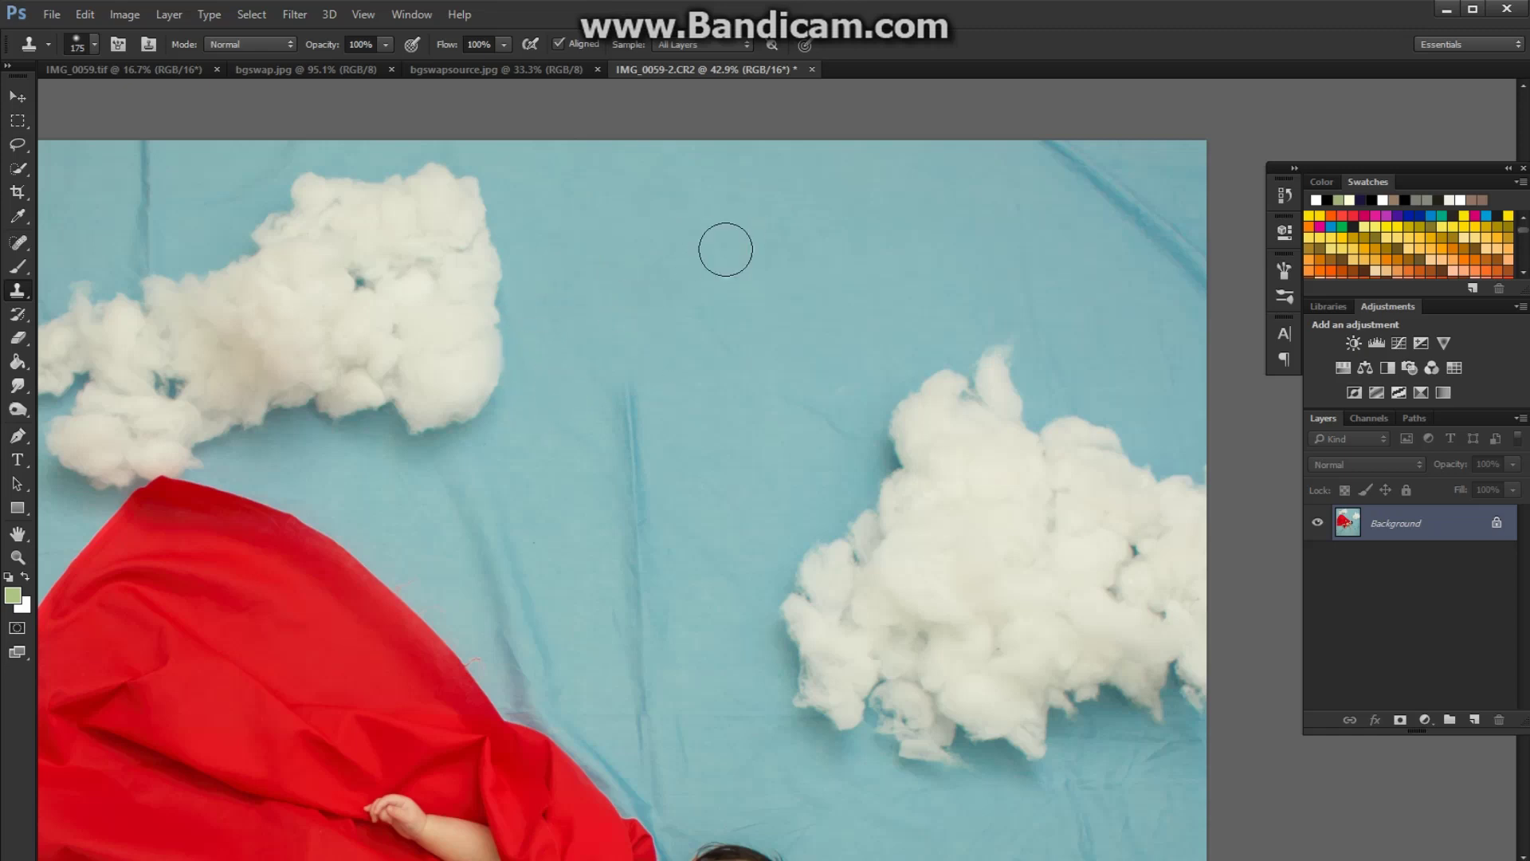
# Undo the stray cloud stroke, resample clean fabric and clone it over the faint fold beside the right-hand cloud.
pyautogui.moveTo(819, 395); pyautogui.dragTo(823, 411)
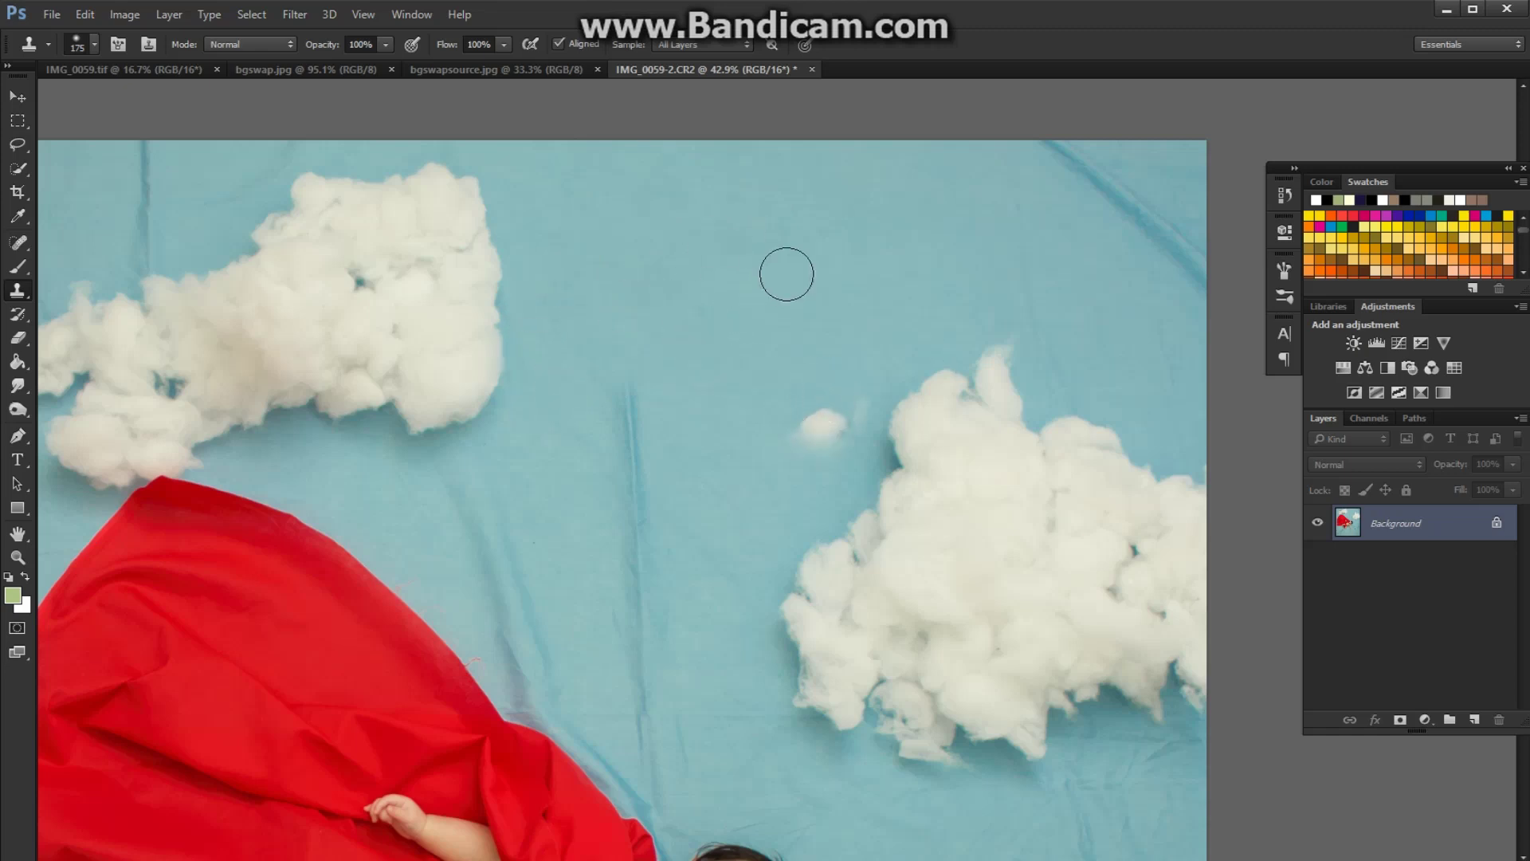
pyautogui.hotkey('ctrl', 'z')
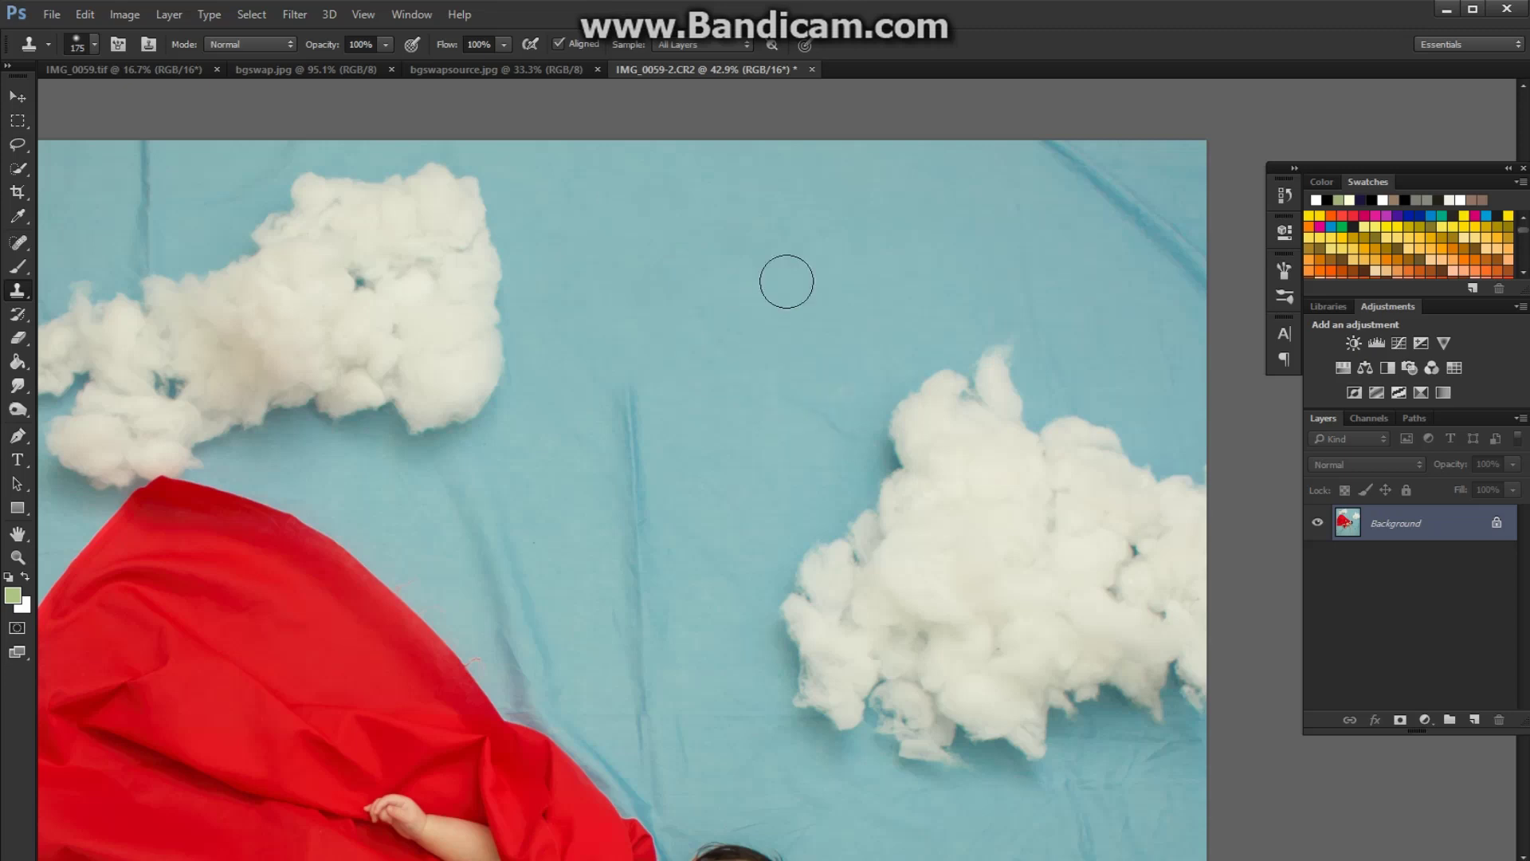
pyautogui.keyDown('alt'); pyautogui.click(787, 283); pyautogui.keyUp('alt')
pyautogui.moveTo(830, 420); pyautogui.dragTo(810, 410)
# Clone clean fabric down the remaining vertical crease between the clouds and over the fold beside the cape.
pyautogui.moveTo(591, 411)
pyautogui.mouseDown()
pyautogui.moveTo(692, 405)
pyautogui.moveTo(734, 449)
pyautogui.moveTo(707, 493)
pyautogui.moveTo(671, 439)
pyautogui.moveTo(723, 331)
pyautogui.mouseUp()
pyautogui.keyDown('alt'); pyautogui.click(723, 331); pyautogui.keyUp('alt')
pyautogui.moveTo(625, 448)
pyautogui.mouseDown()
pyautogui.moveTo(636, 497)
pyautogui.moveTo(619, 434)
pyautogui.moveTo(683, 518)
pyautogui.moveTo(648, 532)
pyautogui.moveTo(618, 590)
pyautogui.mouseUp()
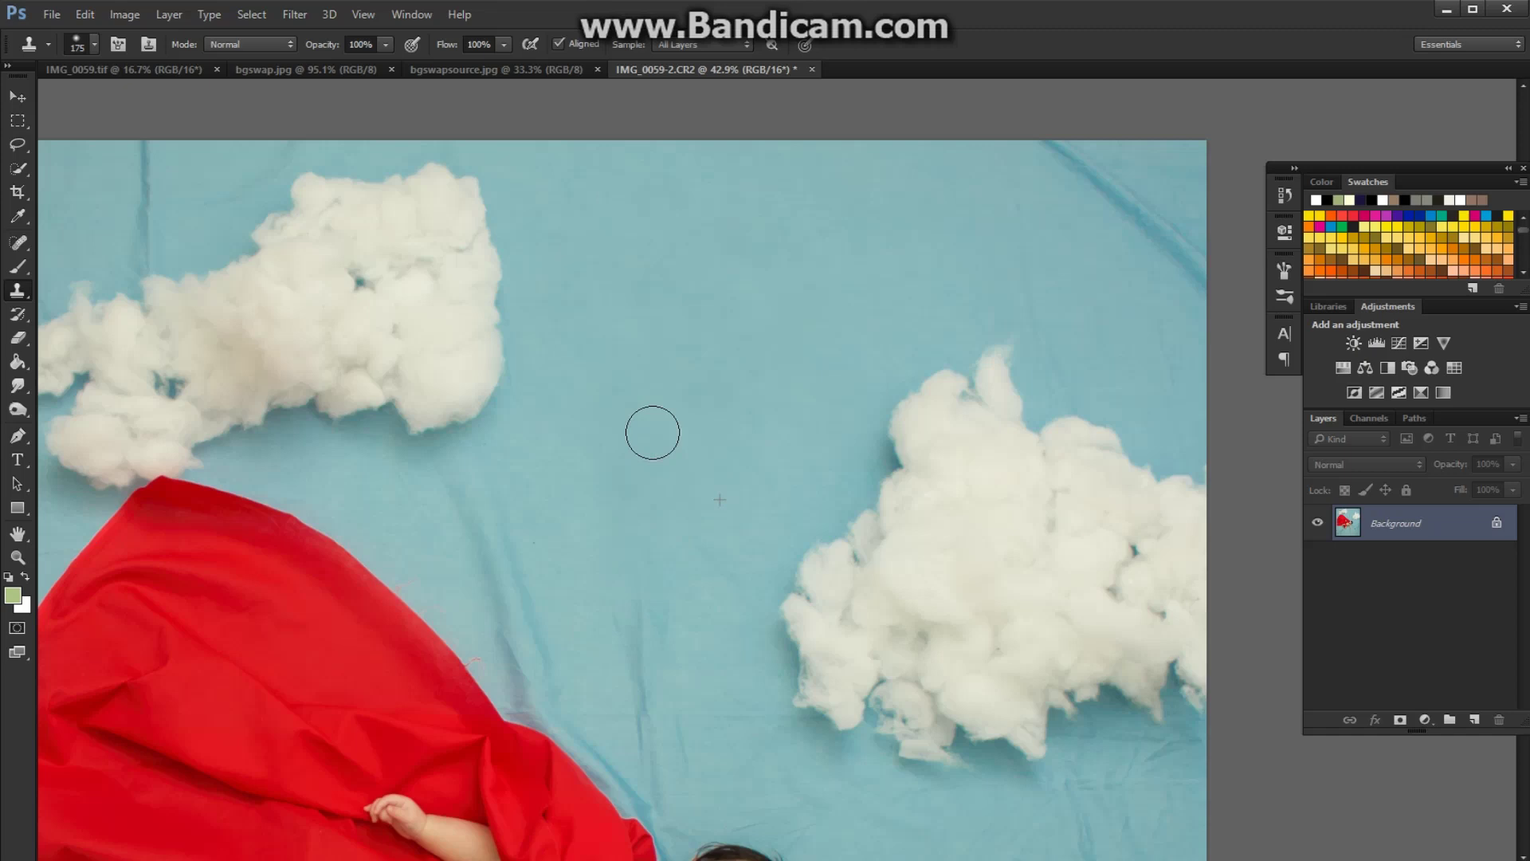
pyautogui.keyDown('alt'); pyautogui.click(695, 346); pyautogui.keyUp('alt')
pyautogui.moveTo(530, 468)
pyautogui.mouseDown()
pyautogui.moveTo(458, 500)
pyautogui.moveTo(490, 489)
pyautogui.moveTo(425, 484)
pyautogui.moveTo(484, 468)
pyautogui.moveTo(518, 391)
pyautogui.moveTo(548, 472)
pyautogui.moveTo(481, 581)
pyautogui.moveTo(510, 528)
pyautogui.moveTo(498, 568)
pyautogui.moveTo(524, 585)
pyautogui.moveTo(529, 625)
pyautogui.mouseUp()
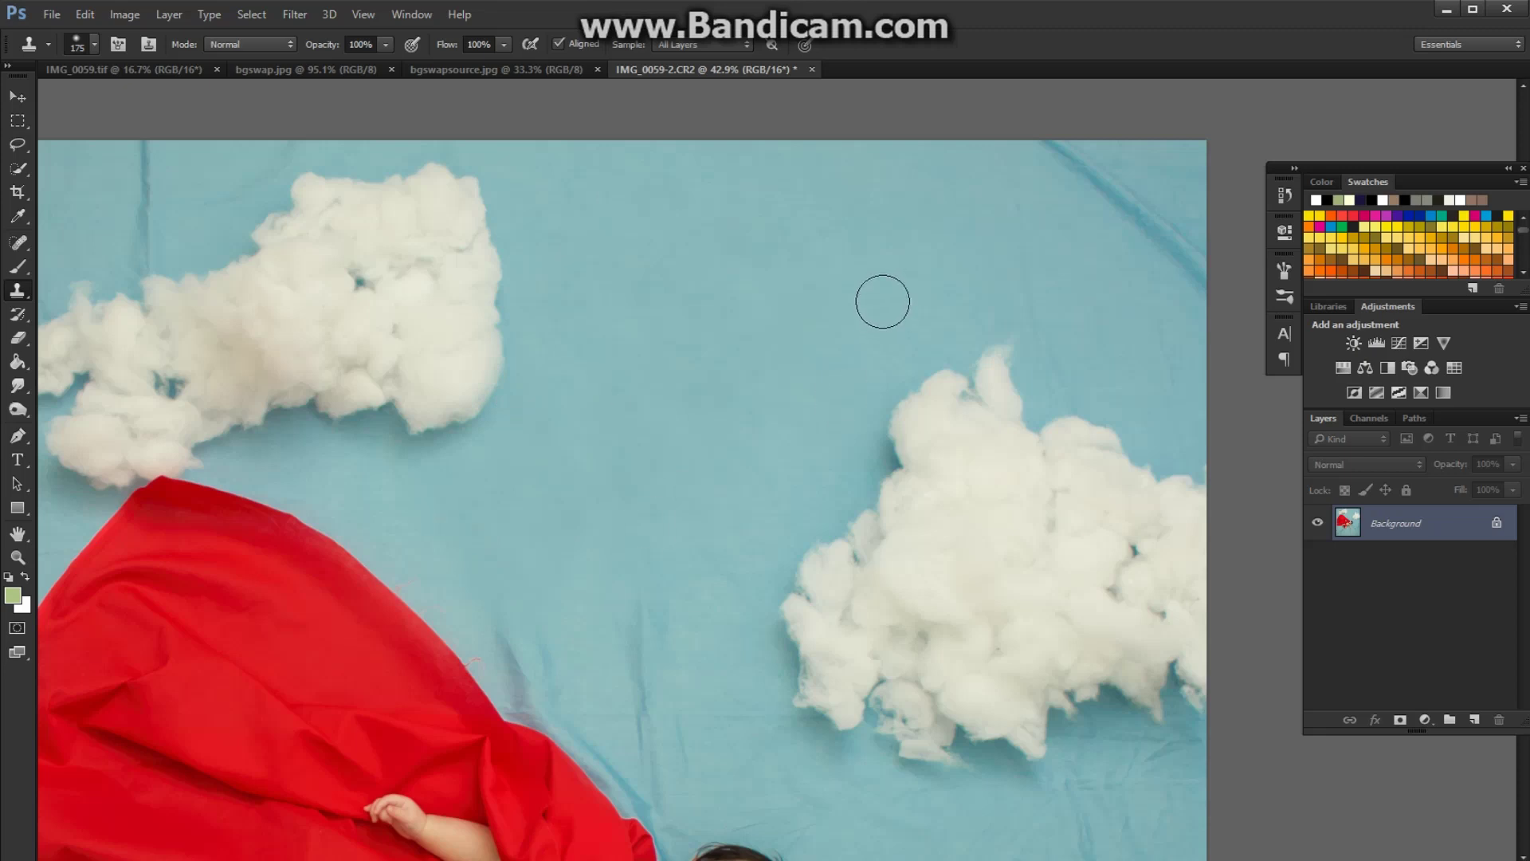
# Clone out the diagonal creases in the photo's upper-right corner above the right-hand cloud.
pyautogui.keyDown('alt'); pyautogui.click(803, 275); pyautogui.keyUp('alt')
pyautogui.moveTo(1015, 173)
pyautogui.mouseDown()
pyautogui.moveTo(1018, 267)
pyautogui.moveTo(886, 194)
pyautogui.moveTo(875, 228)
pyautogui.moveTo(913, 233)
pyautogui.mouseUp()
pyautogui.moveTo(1063, 153); pyautogui.dragTo(1124, 197)
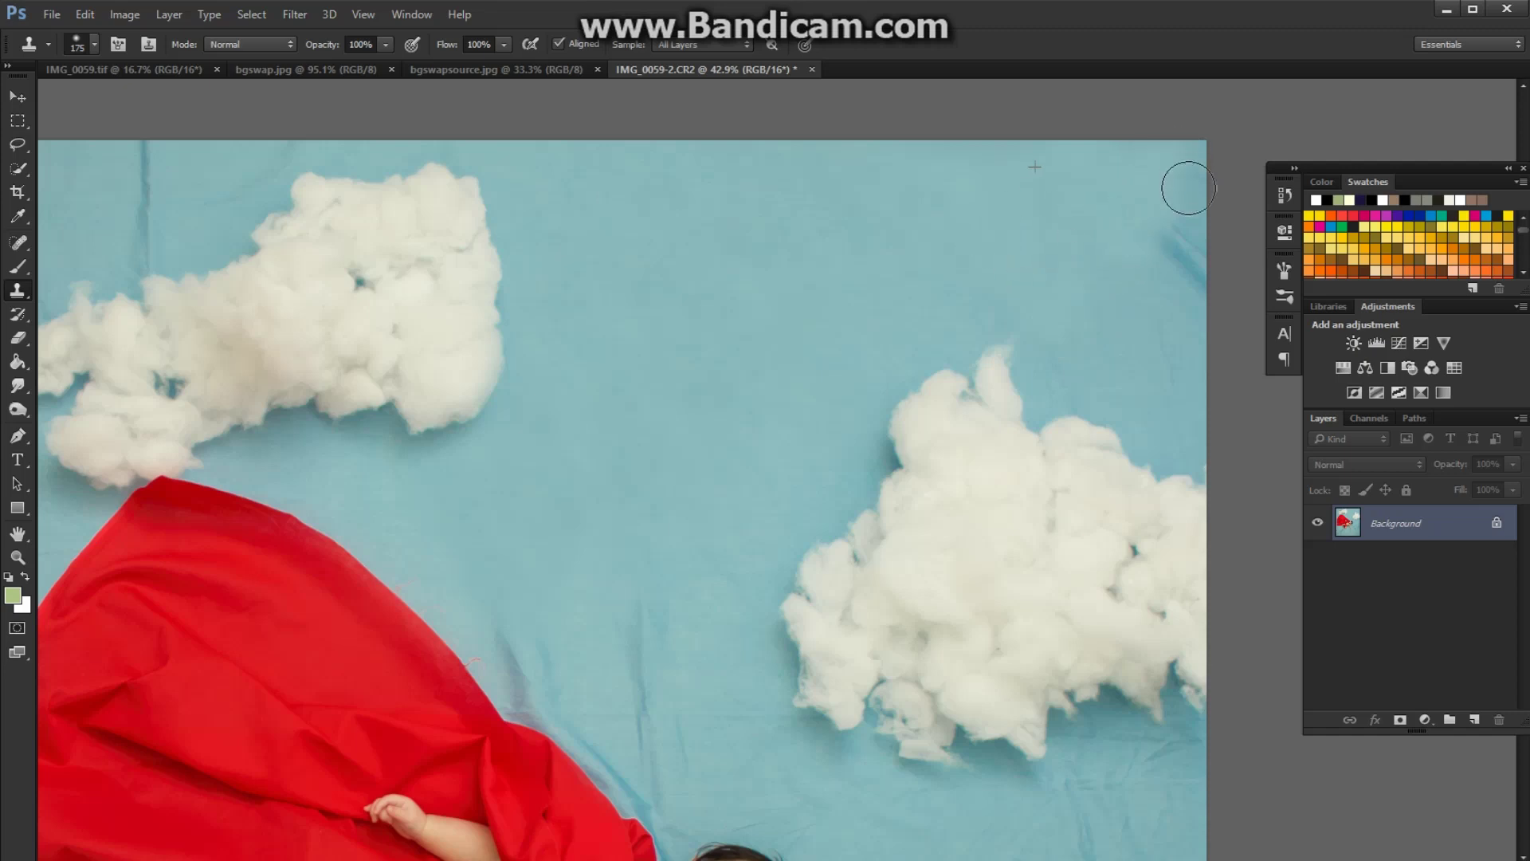
pyautogui.moveTo(1185, 181)
pyautogui.mouseDown()
pyautogui.moveTo(1182, 252)
pyautogui.moveTo(1065, 259)
pyautogui.moveTo(1058, 221)
pyautogui.moveTo(1156, 256)
pyautogui.moveTo(1163, 285)
pyautogui.moveTo(1198, 268)
pyautogui.moveTo(1117, 293)
pyautogui.mouseUp()
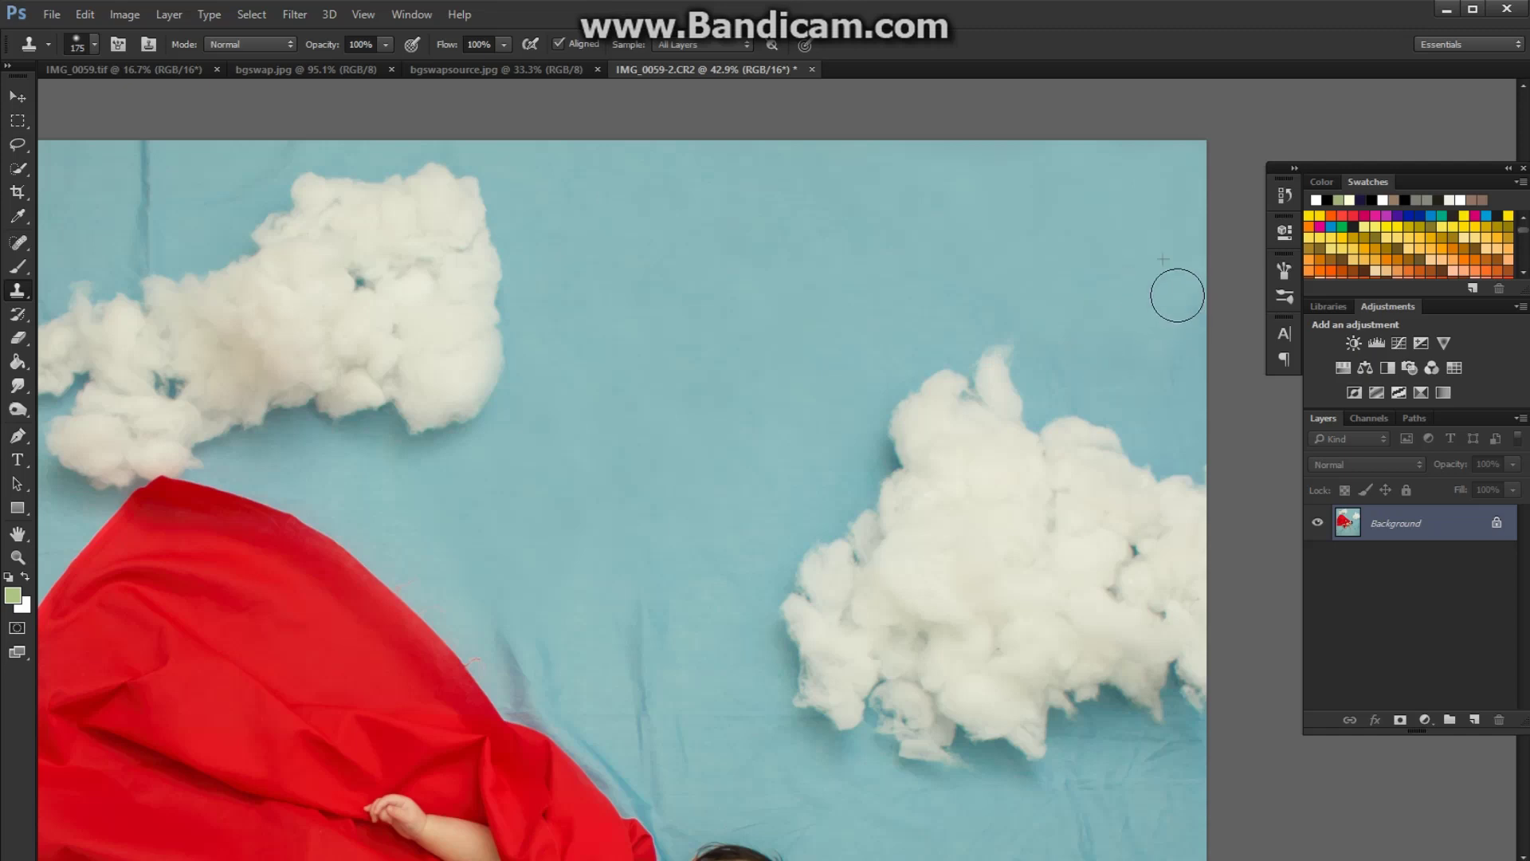
pyautogui.keyDown('alt'); pyautogui.click(1127, 216); pyautogui.keyUp('alt')
pyautogui.moveTo(1151, 345)
pyautogui.mouseDown()
pyautogui.moveTo(1045, 374)
pyautogui.moveTo(1072, 369)
pyautogui.moveTo(1170, 424)
pyautogui.moveTo(1187, 392)
pyautogui.moveTo(1179, 315)
pyautogui.moveTo(1103, 269)
pyautogui.moveTo(1053, 266)
pyautogui.mouseUp()
# Enlarge the Clone Stamp brush to 300 and clone clean fabric over the backdrop between the baby's head and the right-hand cloud.
pyautogui.scroll(5, 736, 281)
pyautogui.scroll(2, 736, 280)
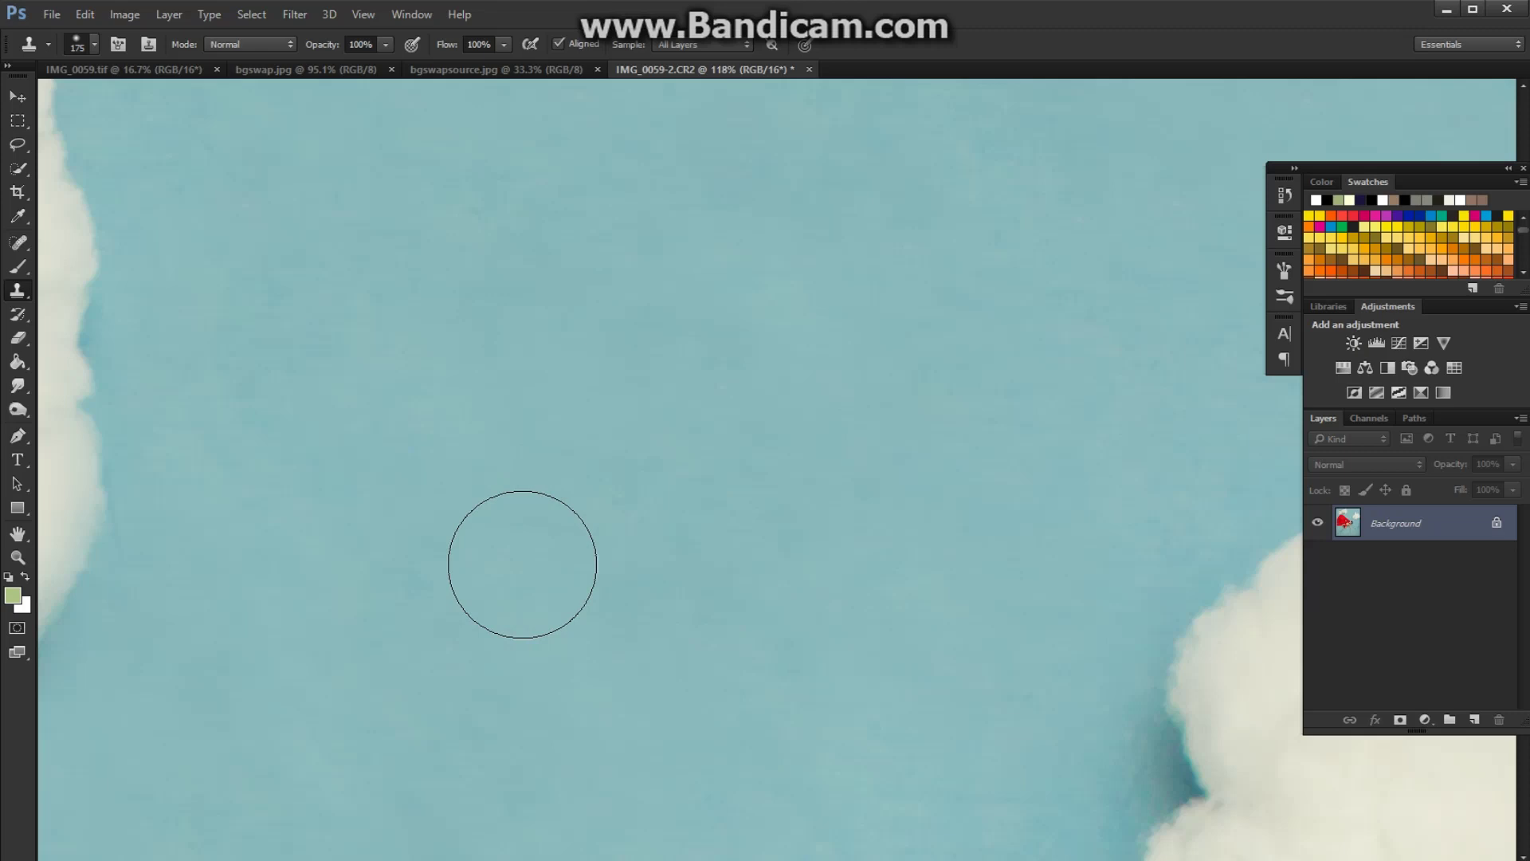
pyautogui.scroll(-2, 584, 534)
pyautogui.scroll(-2, 583, 534)
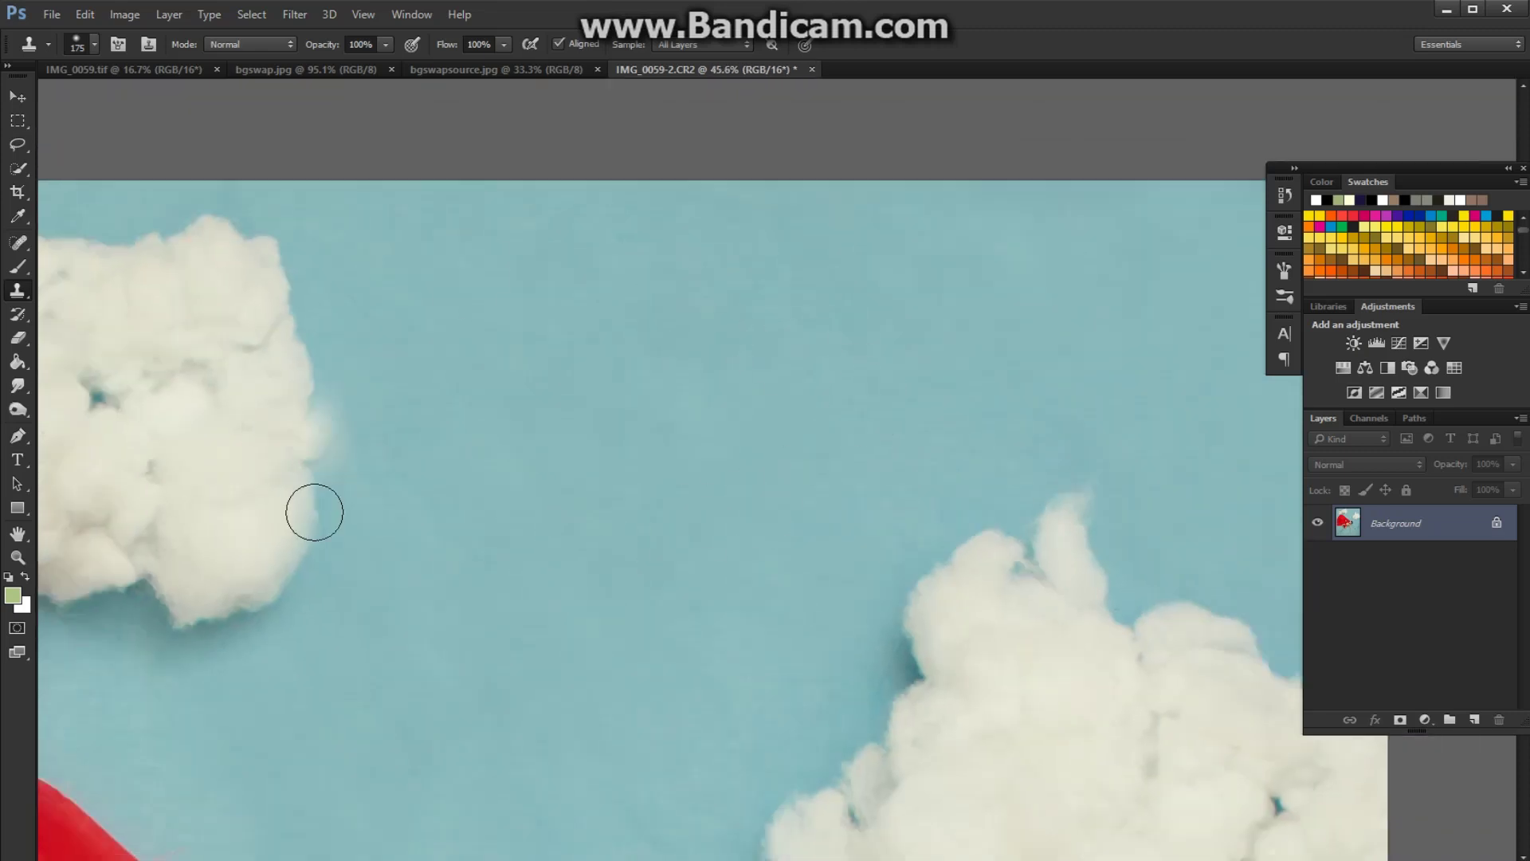
pyautogui.scroll(-4, 319, 518)
pyautogui.scroll(-1, 377, 549)
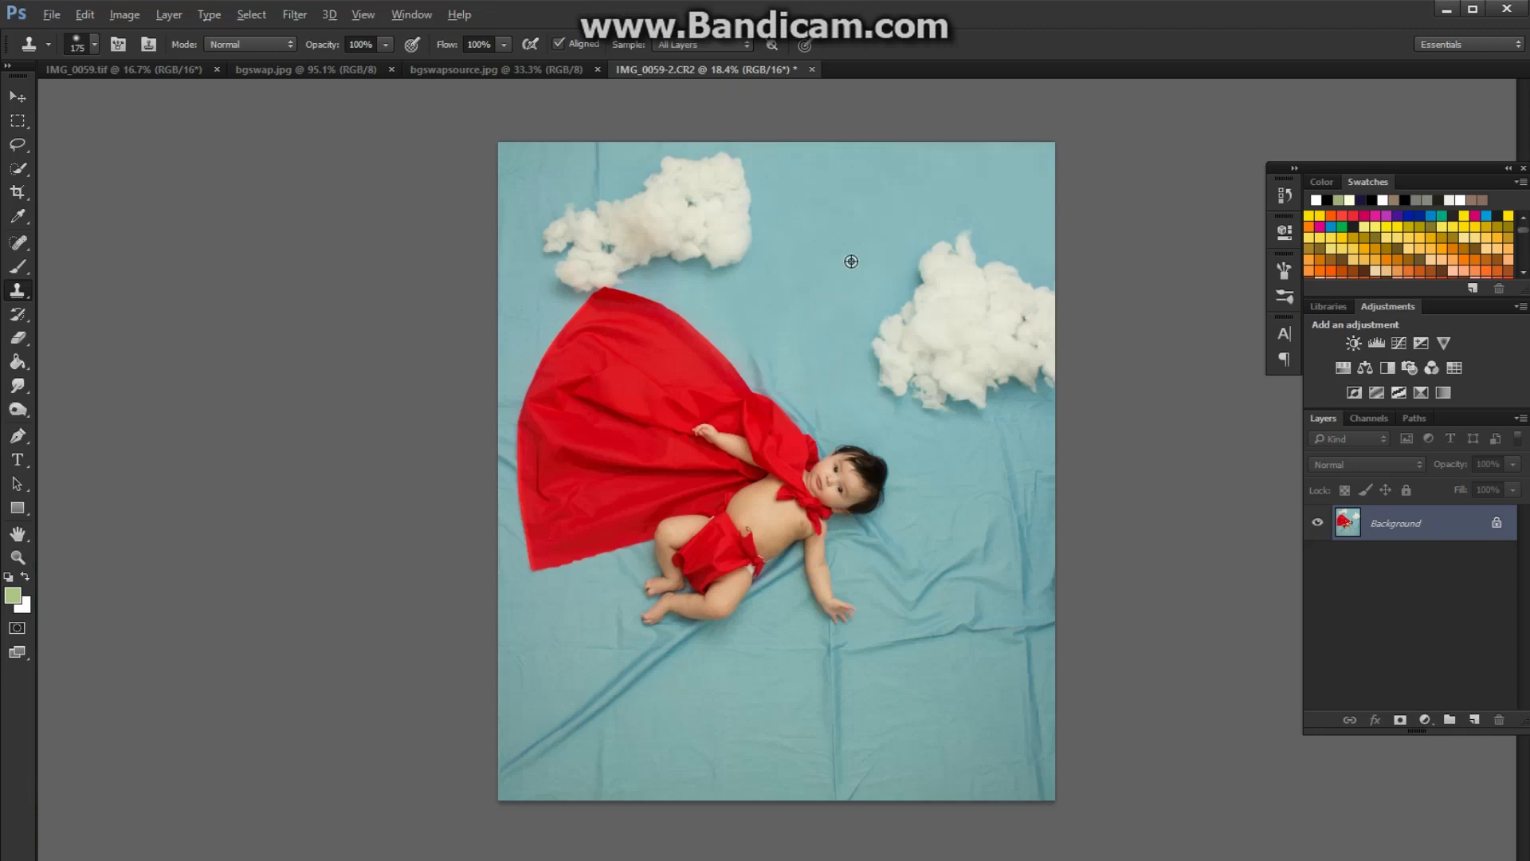
pyautogui.press(']')
pyautogui.press(']')
pyautogui.press(']')
pyautogui.moveTo(837, 405)
pyautogui.mouseDown()
pyautogui.moveTo(859, 417)
pyautogui.moveTo(839, 408)
pyautogui.mouseUp()
pyautogui.keyDown('alt'); pyautogui.click(853, 209); pyautogui.keyUp('alt')
pyautogui.moveTo(934, 452); pyautogui.dragTo(920, 491)
# Clone smooth fabric over the wrinkles below the right-hand cloud, out to the photo's right edge.
pyautogui.keyDown('alt'); pyautogui.click(835, 243); pyautogui.keyUp('alt')
pyautogui.moveTo(1006, 433)
pyautogui.mouseDown()
pyautogui.moveTo(1023, 414)
pyautogui.moveTo(997, 424)
pyautogui.moveTo(1038, 428)
pyautogui.moveTo(967, 444)
pyautogui.moveTo(1005, 482)
pyautogui.moveTo(955, 515)
pyautogui.mouseUp()
pyautogui.keyDown('alt'); pyautogui.click(852, 221); pyautogui.keyUp('alt')
pyautogui.click(1046, 477)
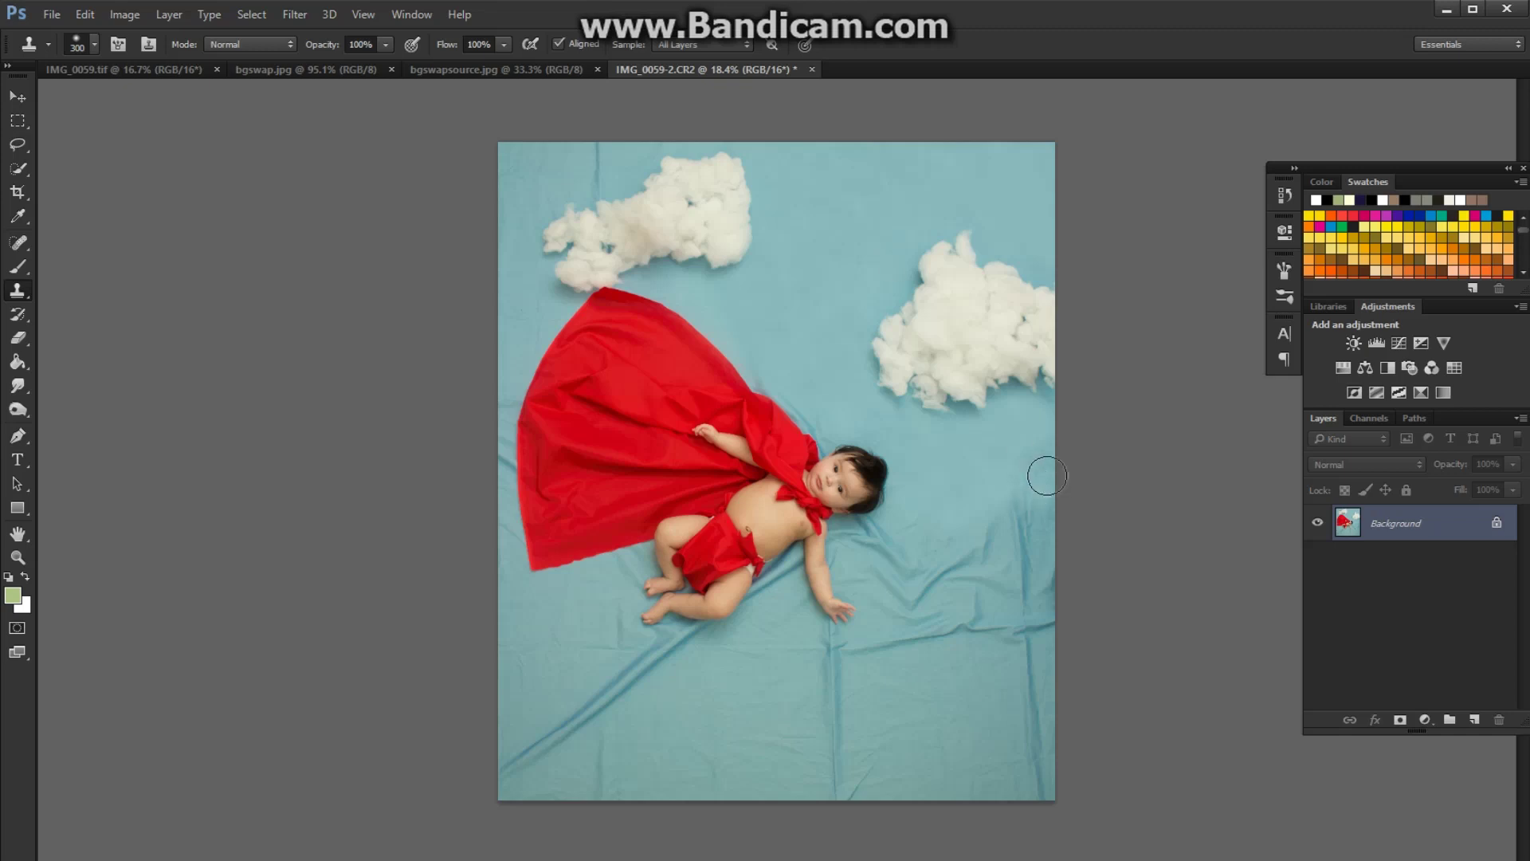
pyautogui.moveTo(1042, 467)
pyautogui.mouseDown()
pyautogui.moveTo(957, 539)
pyautogui.moveTo(1032, 546)
pyautogui.moveTo(1020, 558)
pyautogui.moveTo(980, 553)
pyautogui.mouseUp()
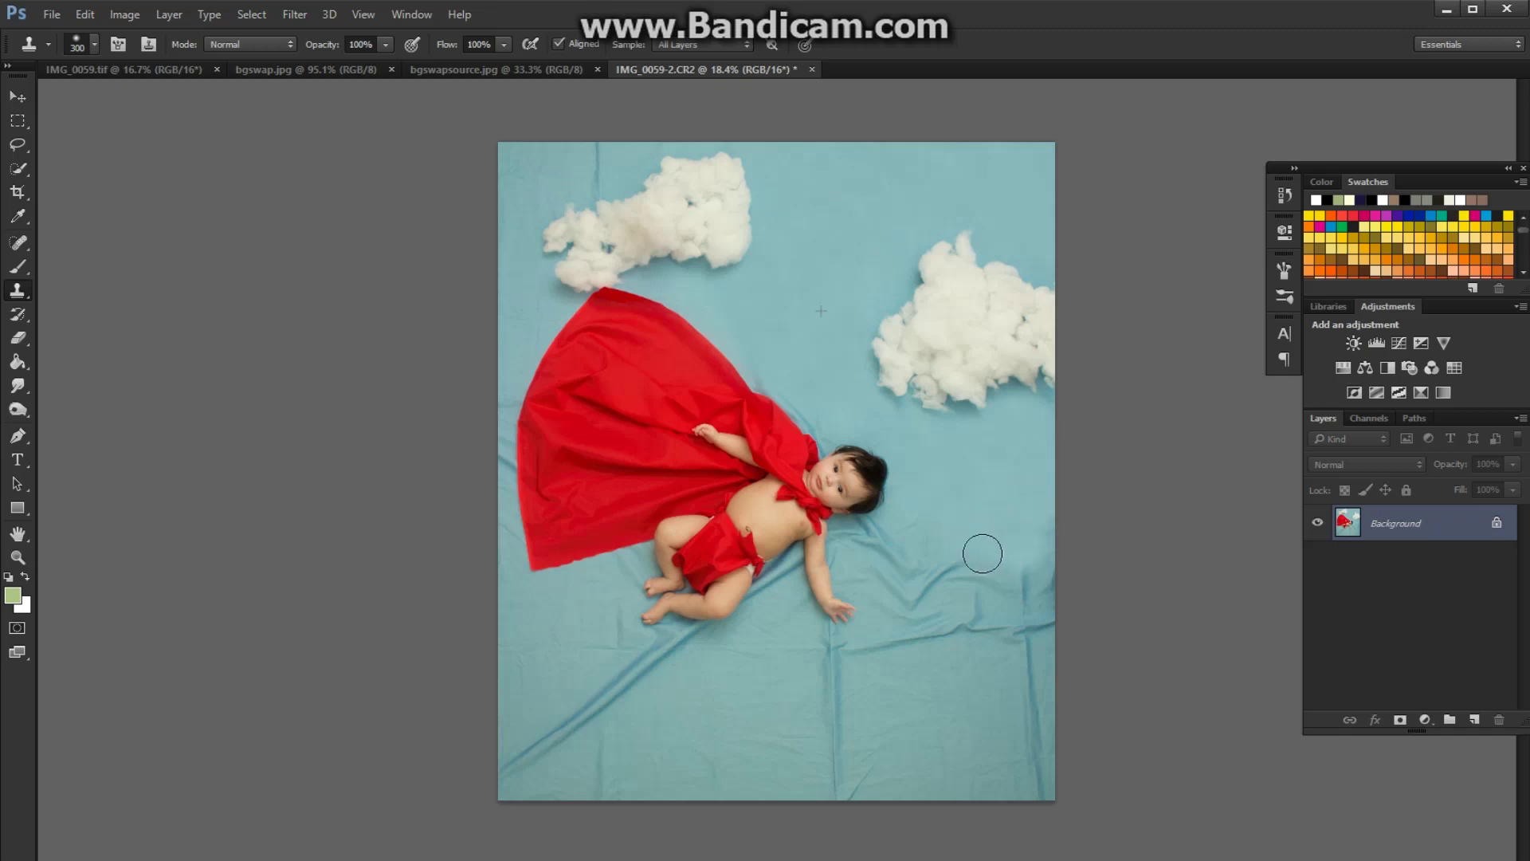
# Clone out the heavy folds to the right of the baby's arm, working down along the photo's right edge.
pyautogui.keyDown('alt'); pyautogui.click(991, 476); pyautogui.keyUp('alt')
pyautogui.moveTo(998, 601)
pyautogui.mouseDown()
pyautogui.moveTo(1044, 548)
pyautogui.moveTo(1036, 588)
pyautogui.mouseUp()
pyautogui.keyDown('alt'); pyautogui.click(995, 481); pyautogui.keyUp('alt')
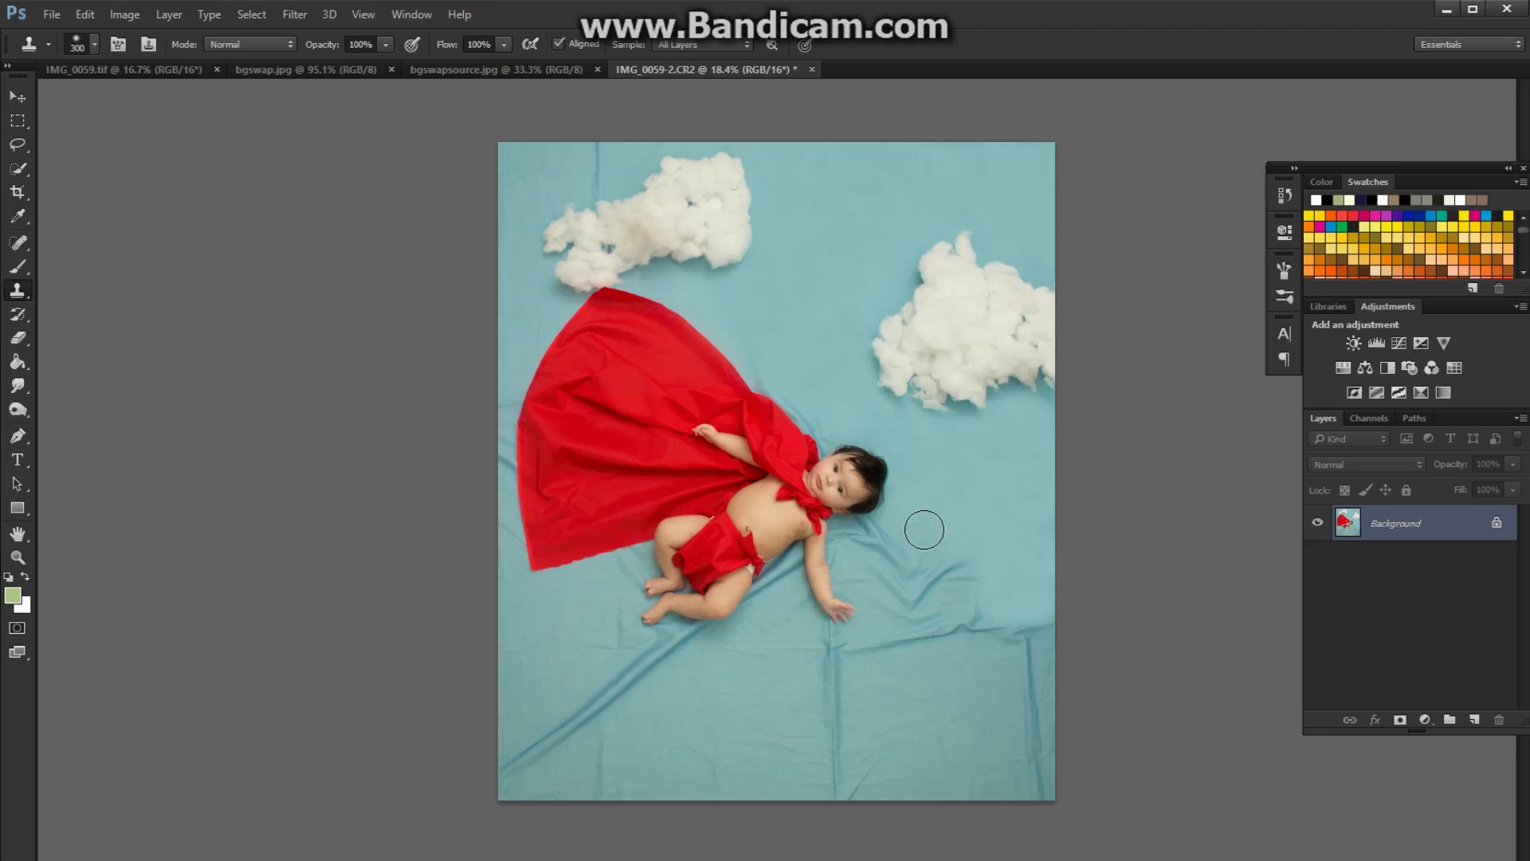
pyautogui.moveTo(925, 530)
pyautogui.mouseDown()
pyautogui.moveTo(886, 545)
pyautogui.moveTo(906, 530)
pyautogui.moveTo(930, 587)
pyautogui.moveTo(967, 567)
pyautogui.moveTo(990, 635)
pyautogui.moveTo(972, 536)
pyautogui.mouseUp()
pyautogui.keyDown('alt'); pyautogui.click(981, 471); pyautogui.keyUp('alt')
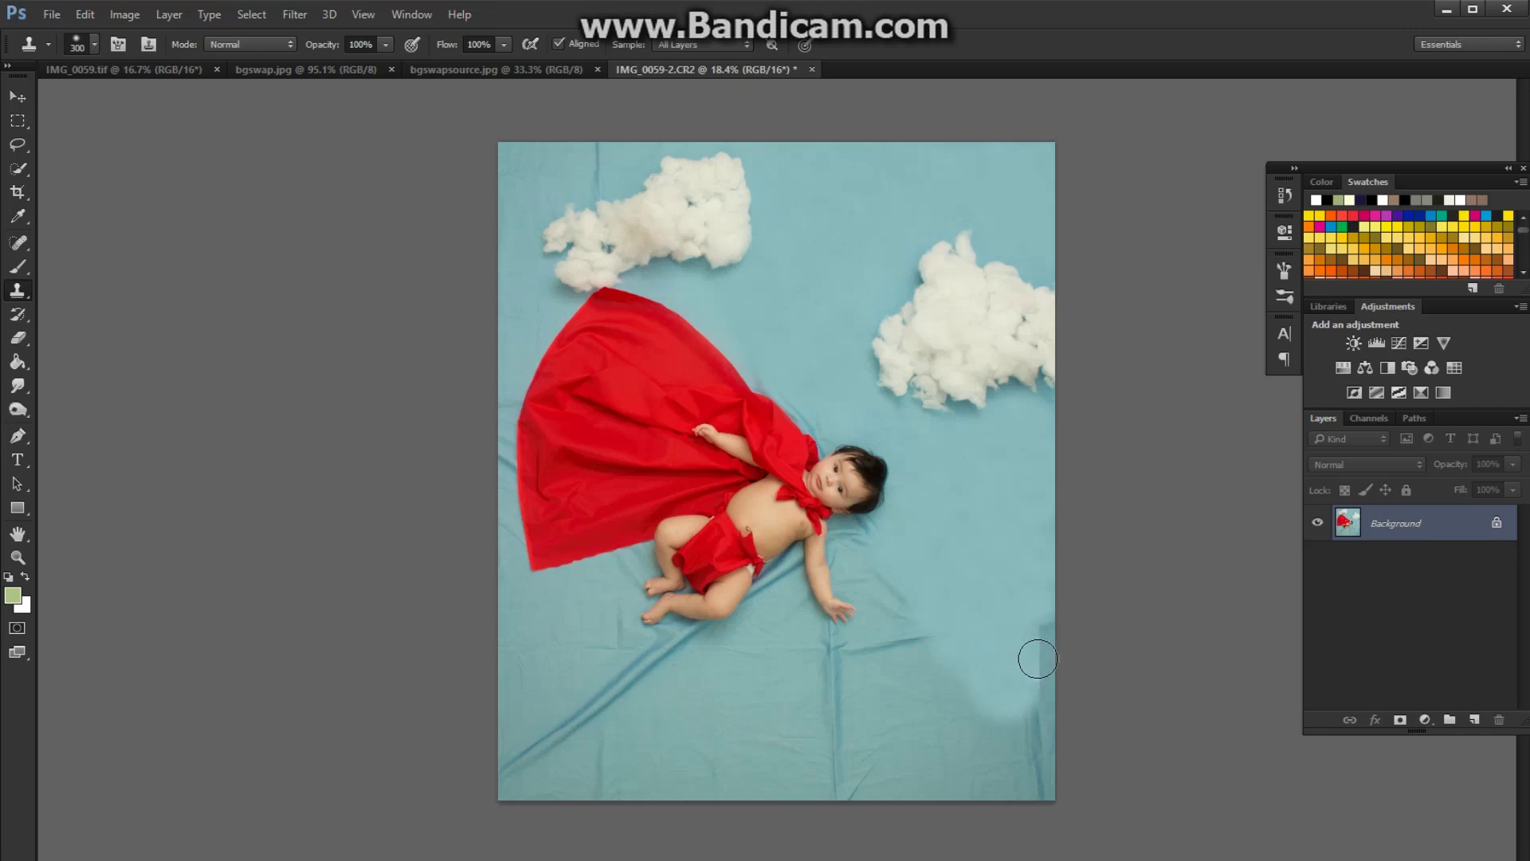
pyautogui.moveTo(1038, 659)
pyautogui.mouseDown()
pyautogui.moveTo(1036, 725)
pyautogui.moveTo(979, 693)
pyautogui.mouseUp()
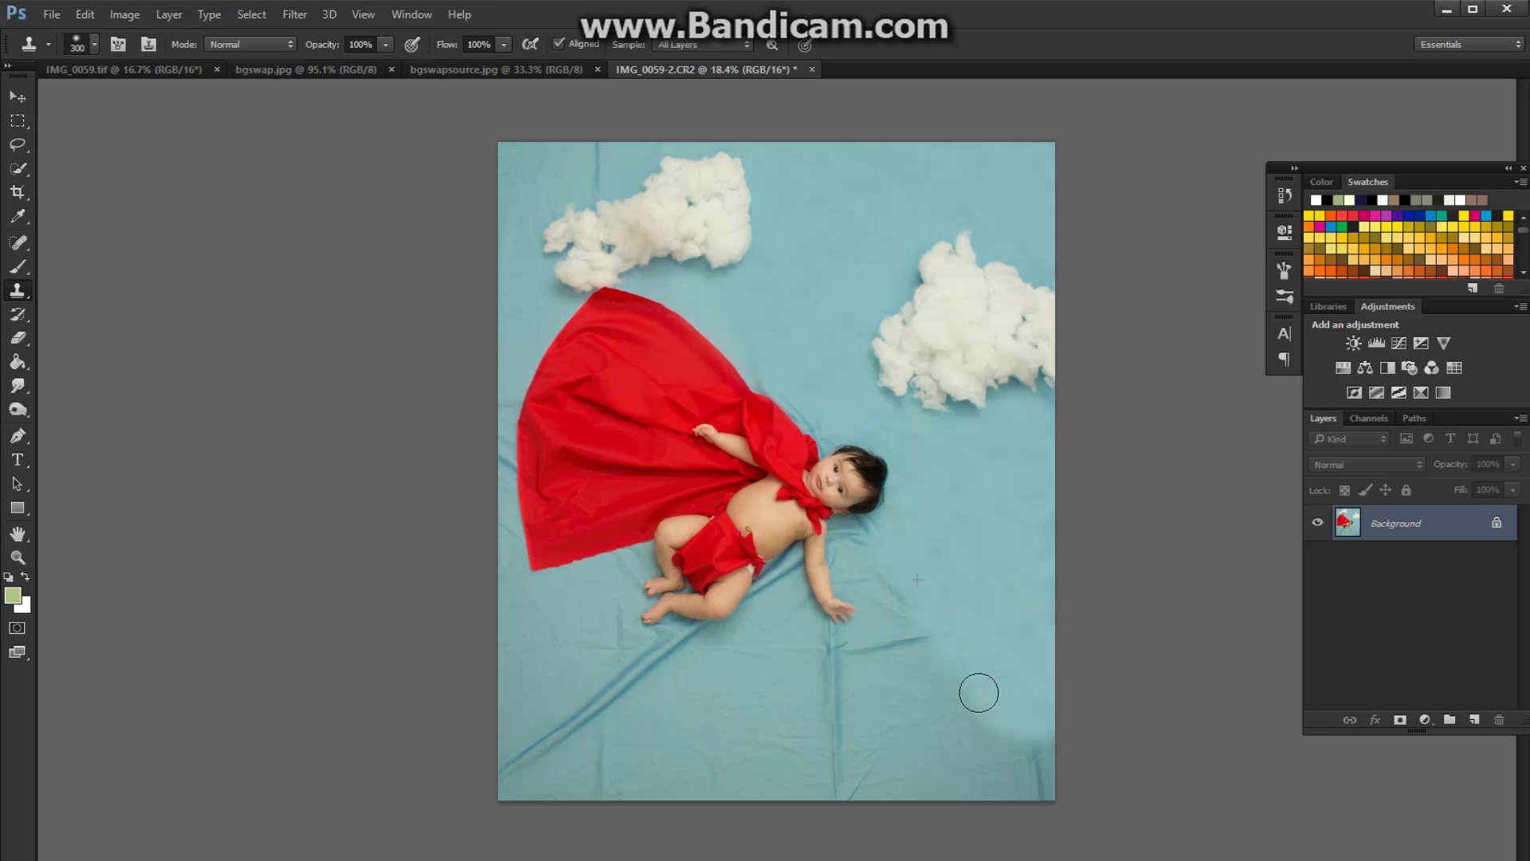
# Clone clean fabric over the remaining creases in the photo's lower-right corner.
pyautogui.keyDown('alt'); pyautogui.click(1009, 607); pyautogui.keyUp('alt')
pyautogui.moveTo(929, 622)
pyautogui.mouseDown()
pyautogui.moveTo(933, 673)
pyautogui.moveTo(918, 656)
pyautogui.moveTo(1012, 734)
pyautogui.moveTo(983, 693)
pyautogui.mouseUp()
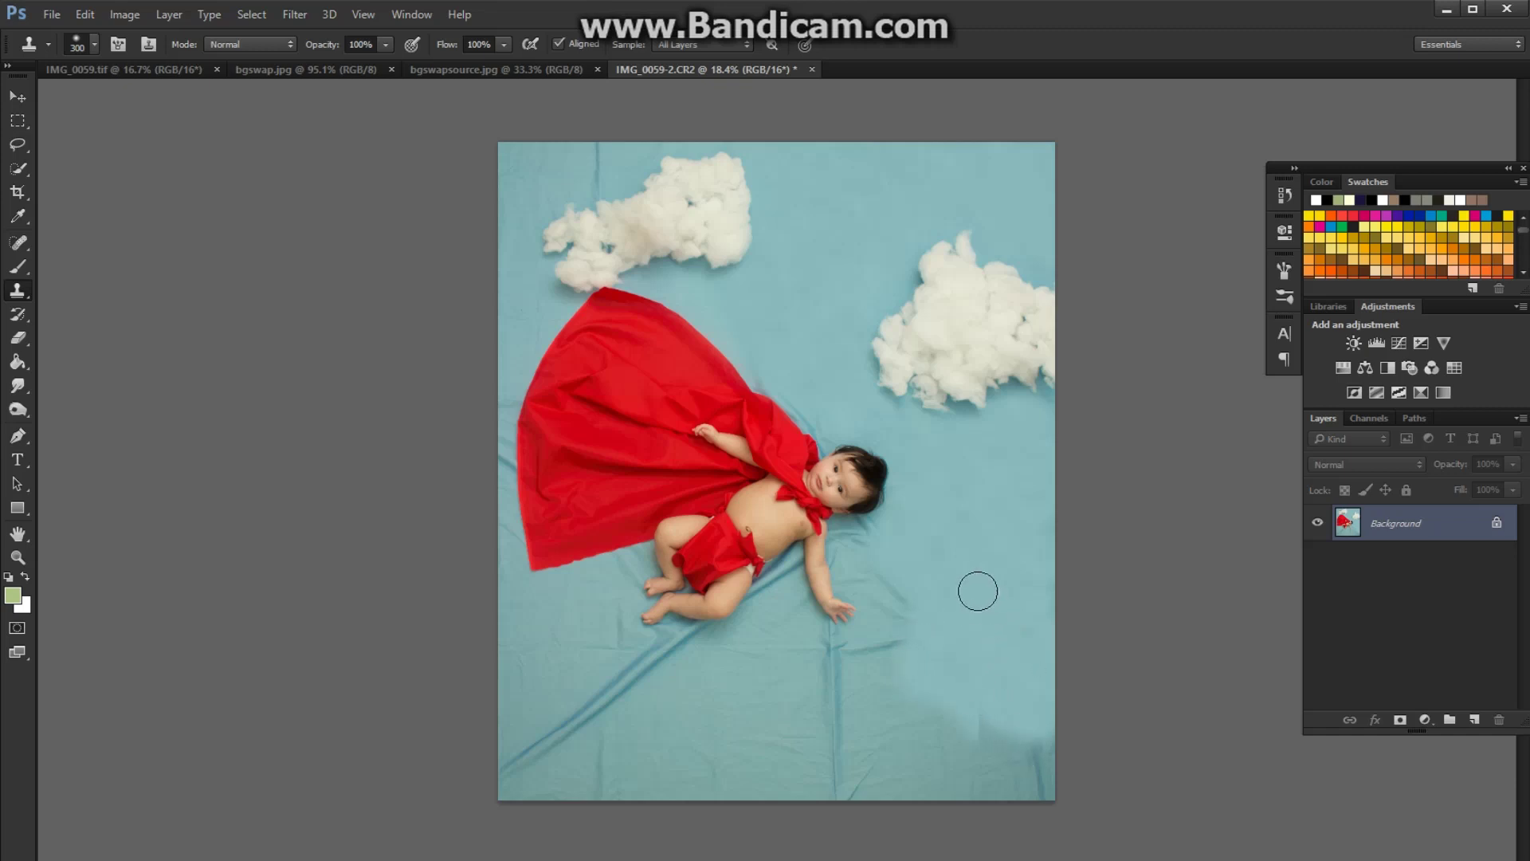
pyautogui.moveTo(1016, 771)
pyautogui.mouseDown()
pyautogui.moveTo(1045, 794)
pyautogui.moveTo(1040, 724)
pyautogui.moveTo(1037, 760)
pyautogui.moveTo(981, 787)
pyautogui.moveTo(929, 778)
pyautogui.moveTo(942, 703)
pyautogui.mouseUp()
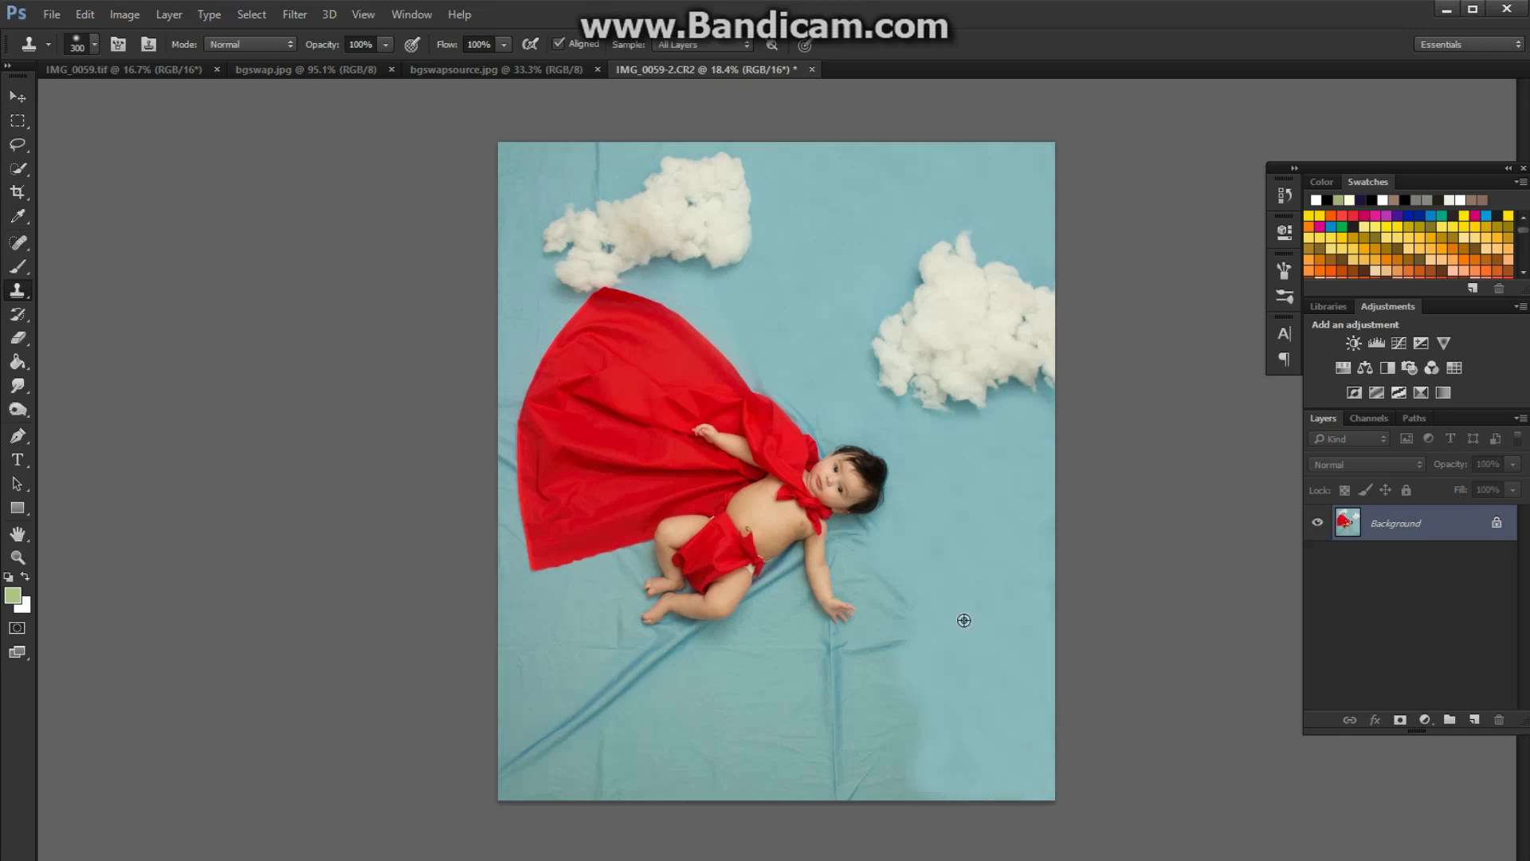
pyautogui.moveTo(924, 789)
pyautogui.mouseDown()
pyautogui.moveTo(883, 774)
pyautogui.moveTo(902, 694)
pyautogui.mouseUp()
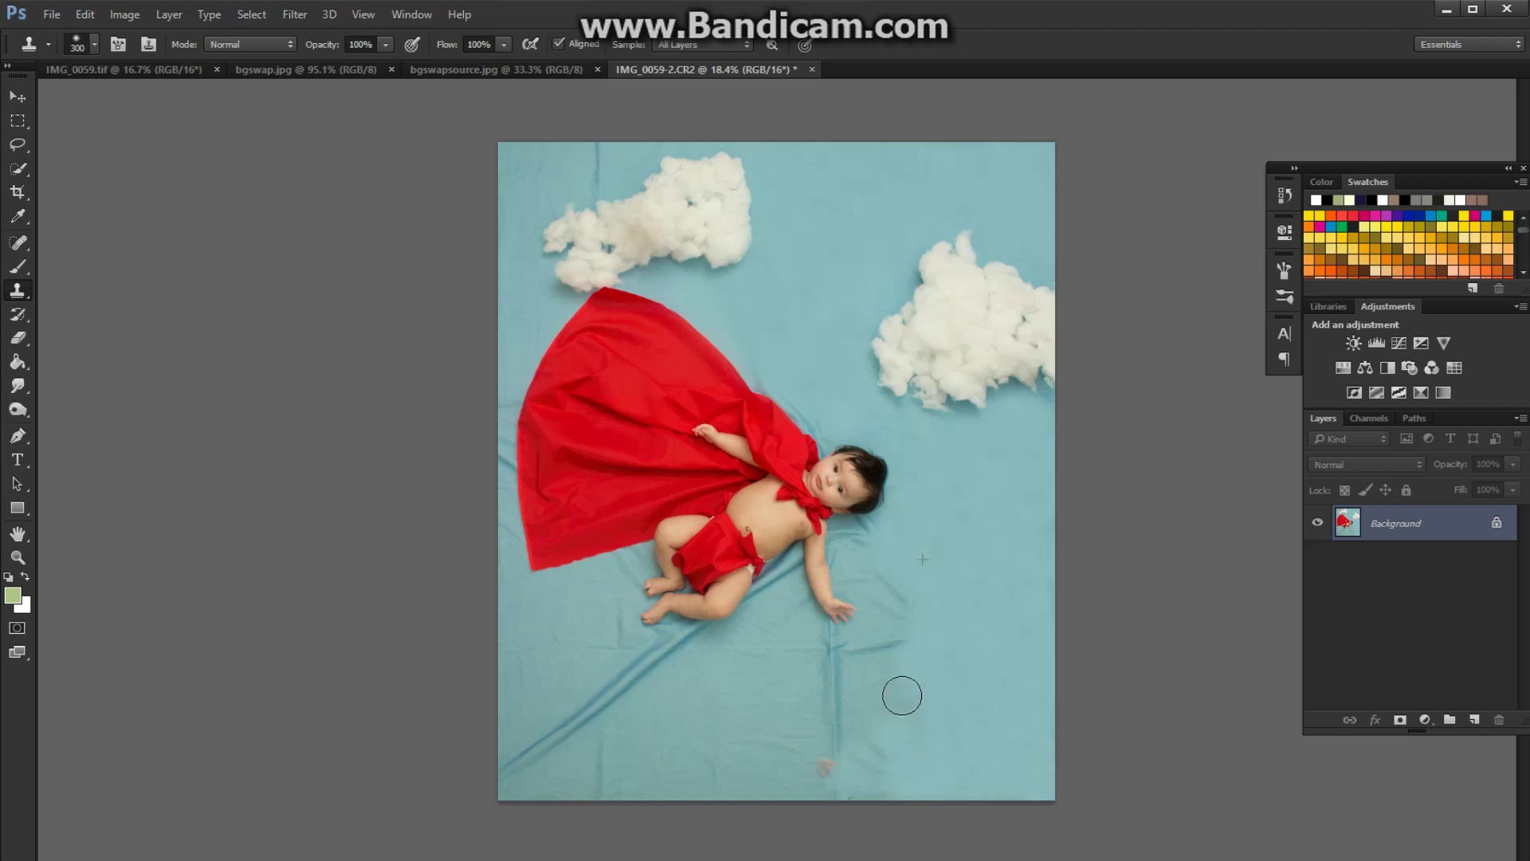
# Clone out the vertical crease and the stray hand patch below the baby's outstretched hand.
pyautogui.keyDown('alt'); pyautogui.click(977, 618); pyautogui.keyUp('alt')
pyautogui.moveTo(926, 782)
pyautogui.mouseDown()
pyautogui.moveTo(851, 786)
pyautogui.moveTo(899, 694)
pyautogui.moveTo(912, 617)
pyautogui.moveTo(1003, 624)
pyautogui.mouseUp()
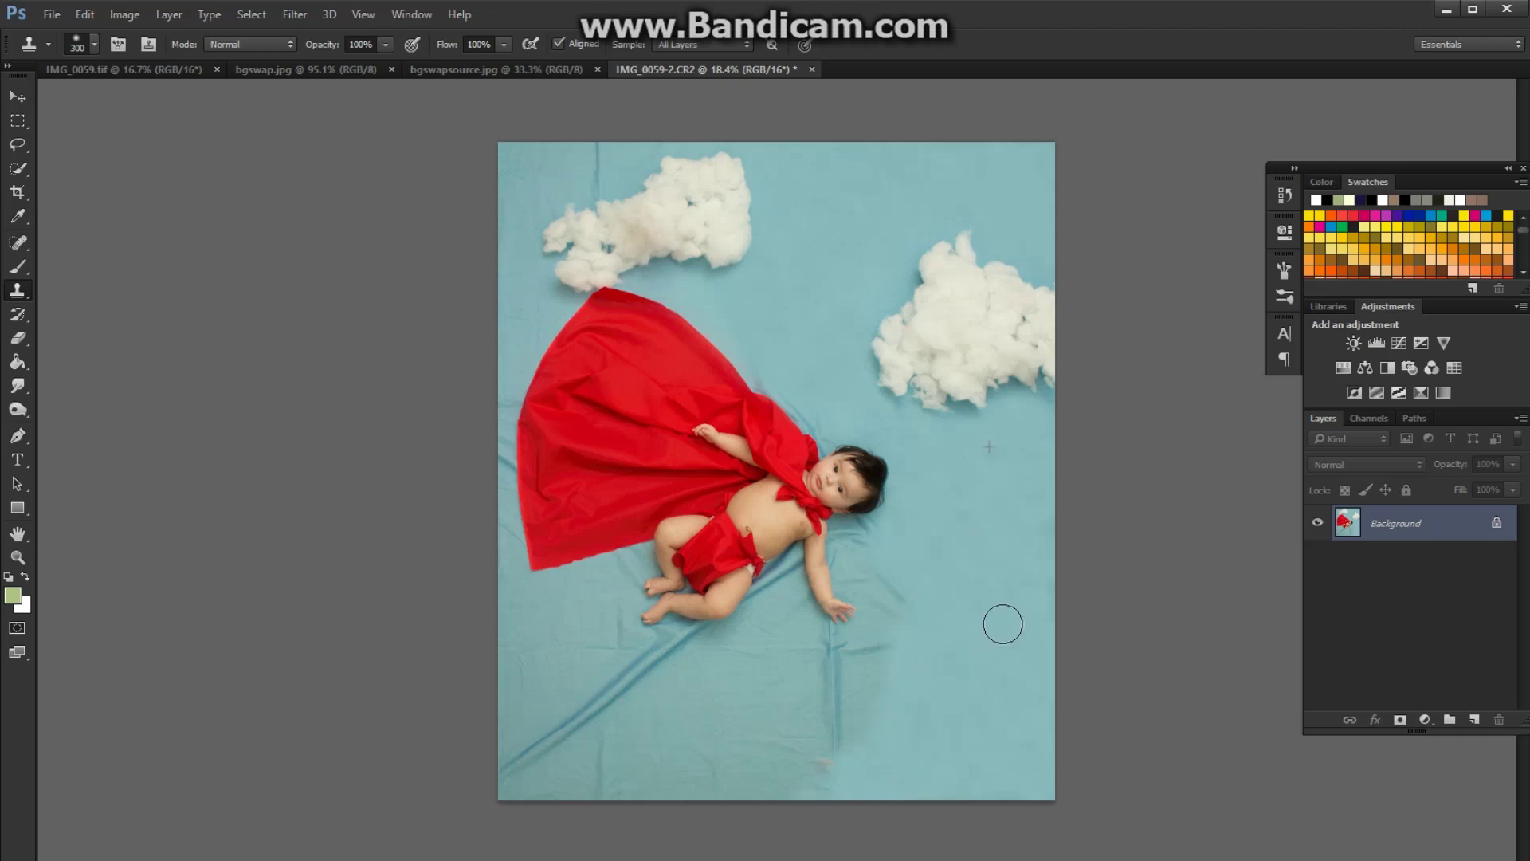
pyautogui.moveTo(874, 558)
pyautogui.mouseDown()
pyautogui.moveTo(903, 618)
pyautogui.moveTo(854, 672)
pyautogui.moveTo(853, 717)
pyautogui.moveTo(877, 702)
pyautogui.moveTo(799, 773)
pyautogui.moveTo(754, 777)
pyautogui.moveTo(826, 765)
pyautogui.moveTo(829, 648)
pyautogui.moveTo(891, 666)
pyautogui.moveTo(826, 688)
pyautogui.moveTo(815, 723)
pyautogui.moveTo(880, 742)
pyautogui.mouseUp()
pyautogui.keyDown('alt'); pyautogui.click(936, 676); pyautogui.keyUp('alt')
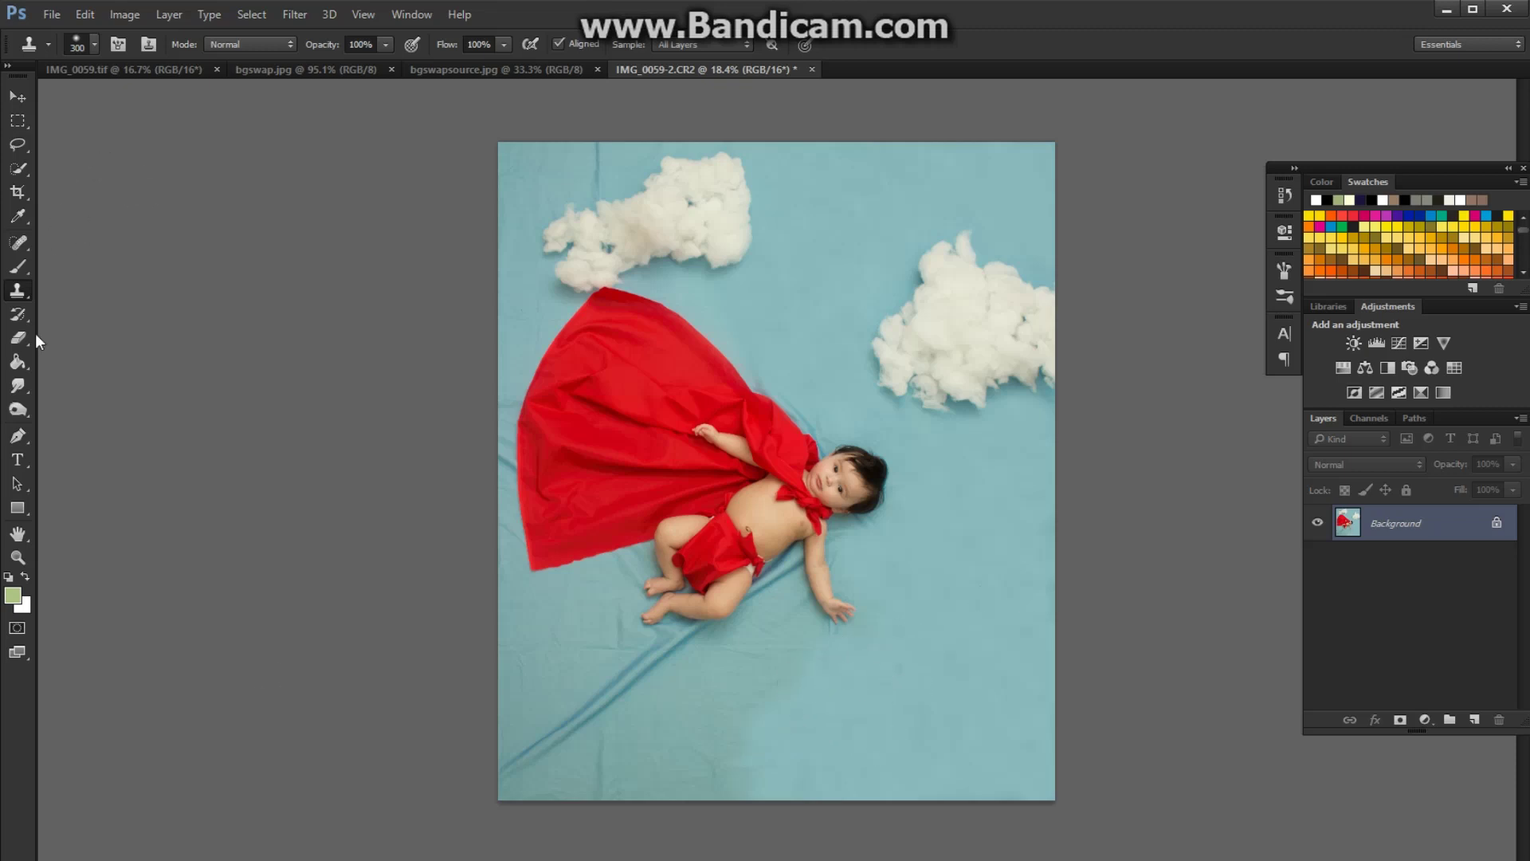
# Draw a Pen path along the cape's upper edge from its top corner to the baby's head, enclosing the adjacent blue backdrop.
pyautogui.click(17, 436)
pyautogui.scroll(2, 614, 232)
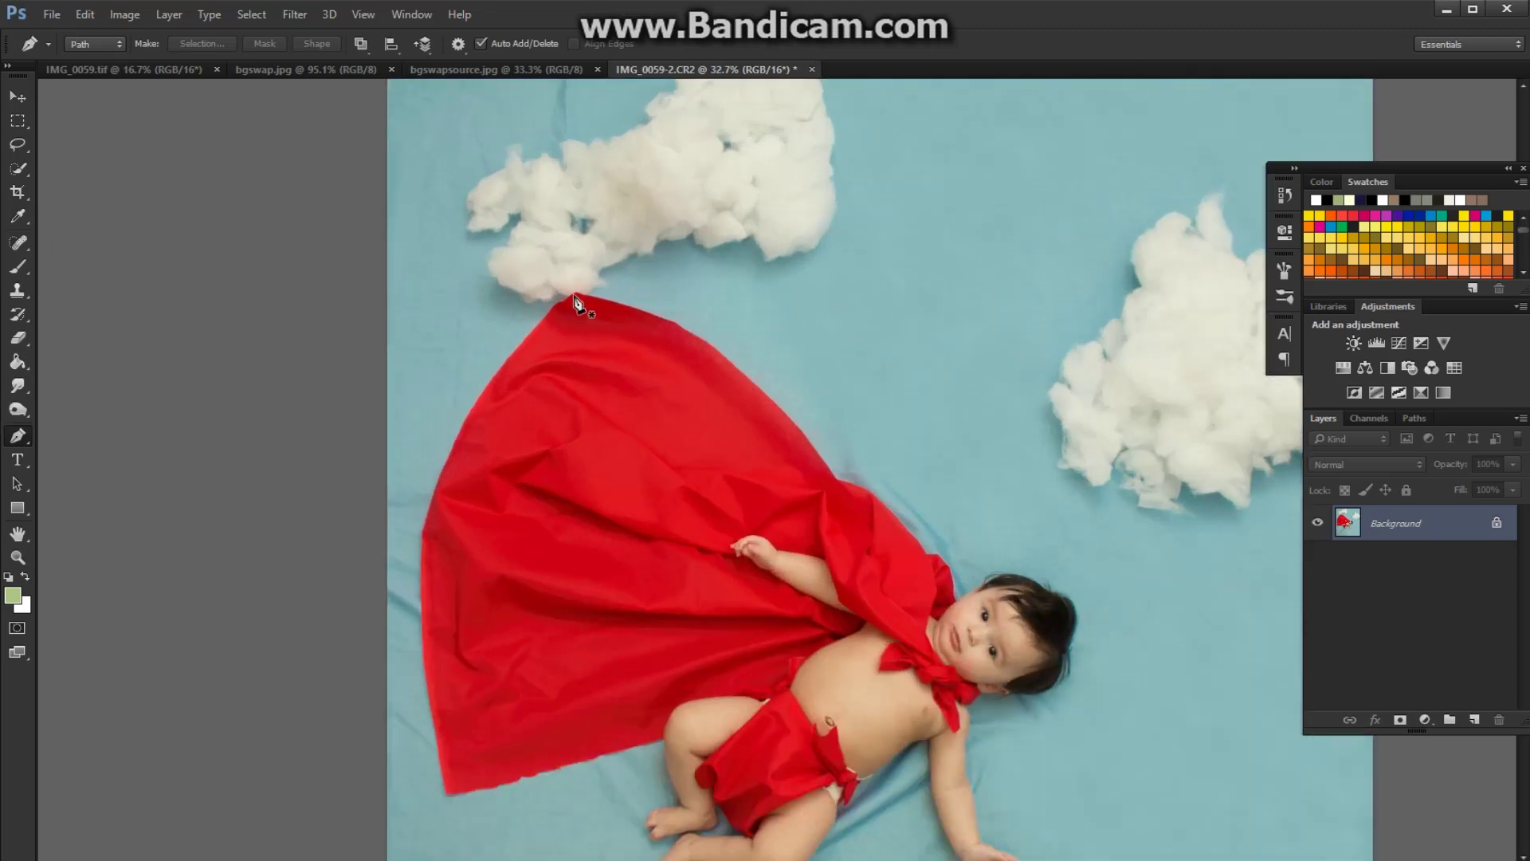
pyautogui.click(574, 294)
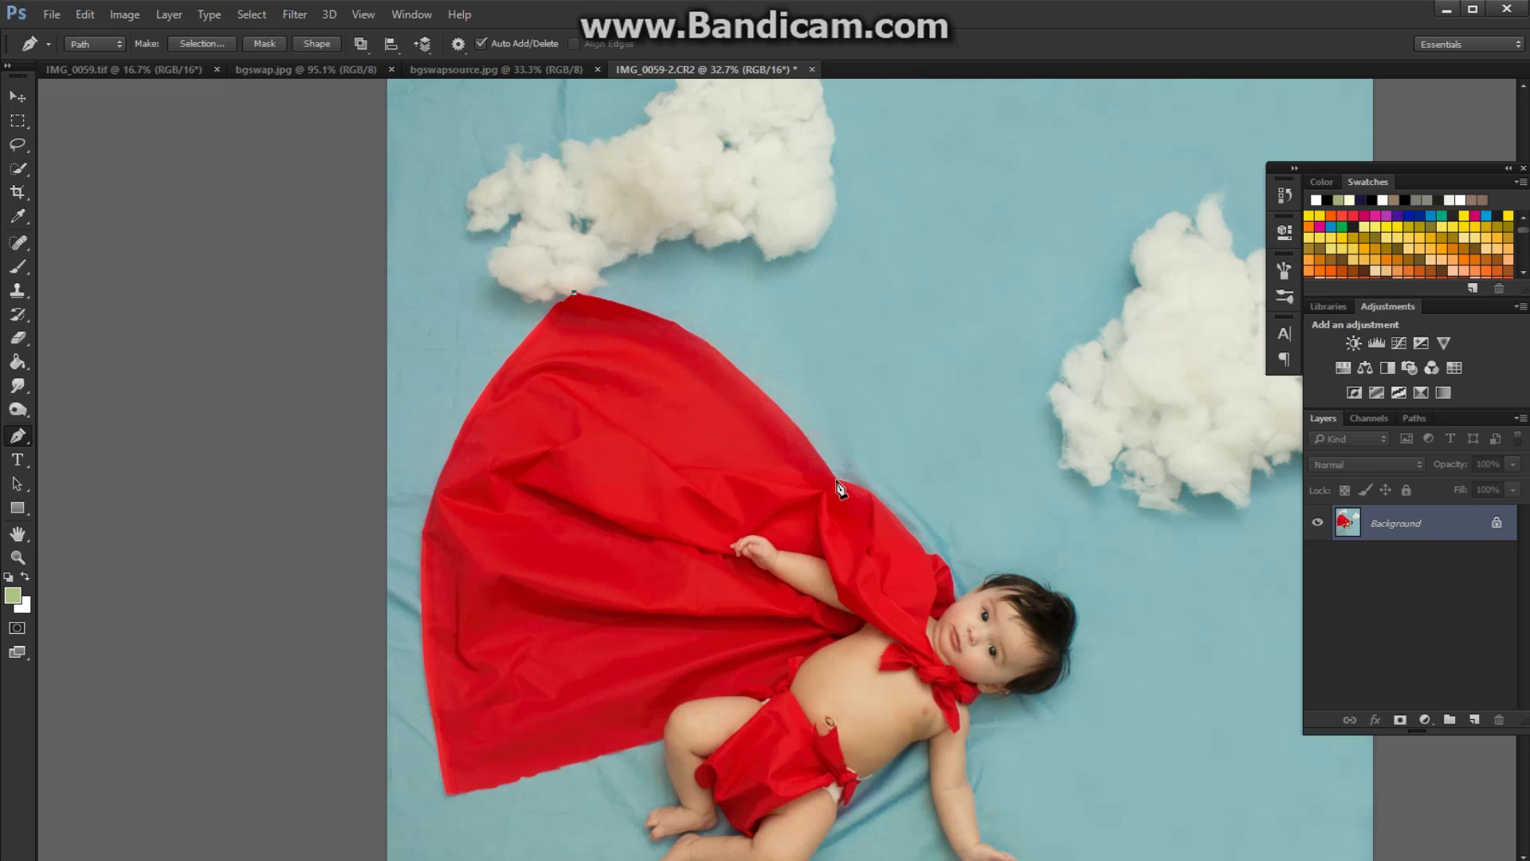
pyautogui.moveTo(879, 531); pyautogui.dragTo(953, 642)
pyautogui.scroll(5, 934, 626)
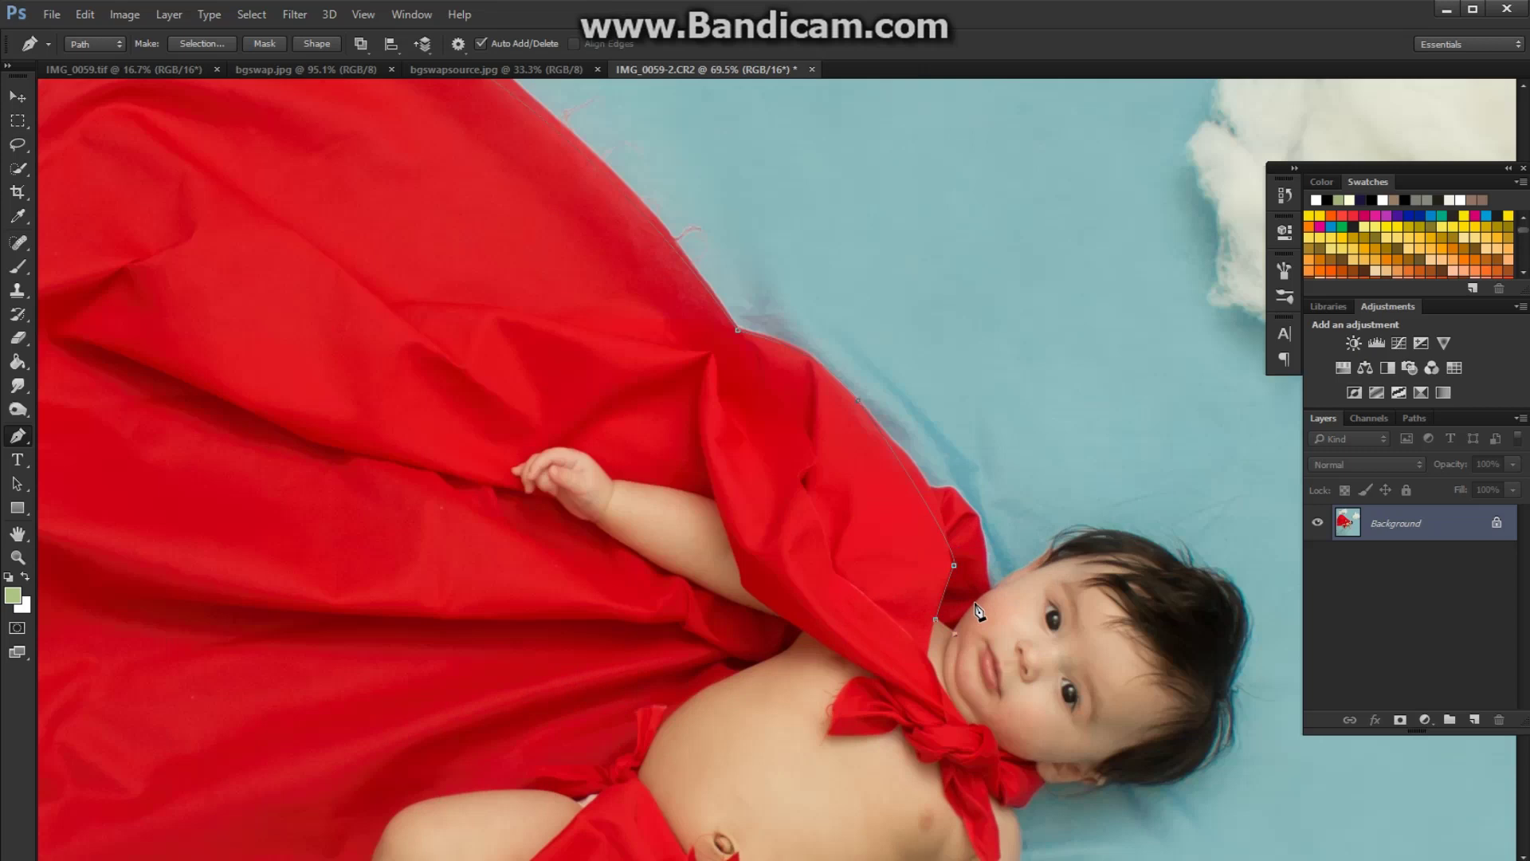
pyautogui.moveTo(1002, 580); pyautogui.dragTo(1036, 565)
pyautogui.scroll(-5, 1040, 253)
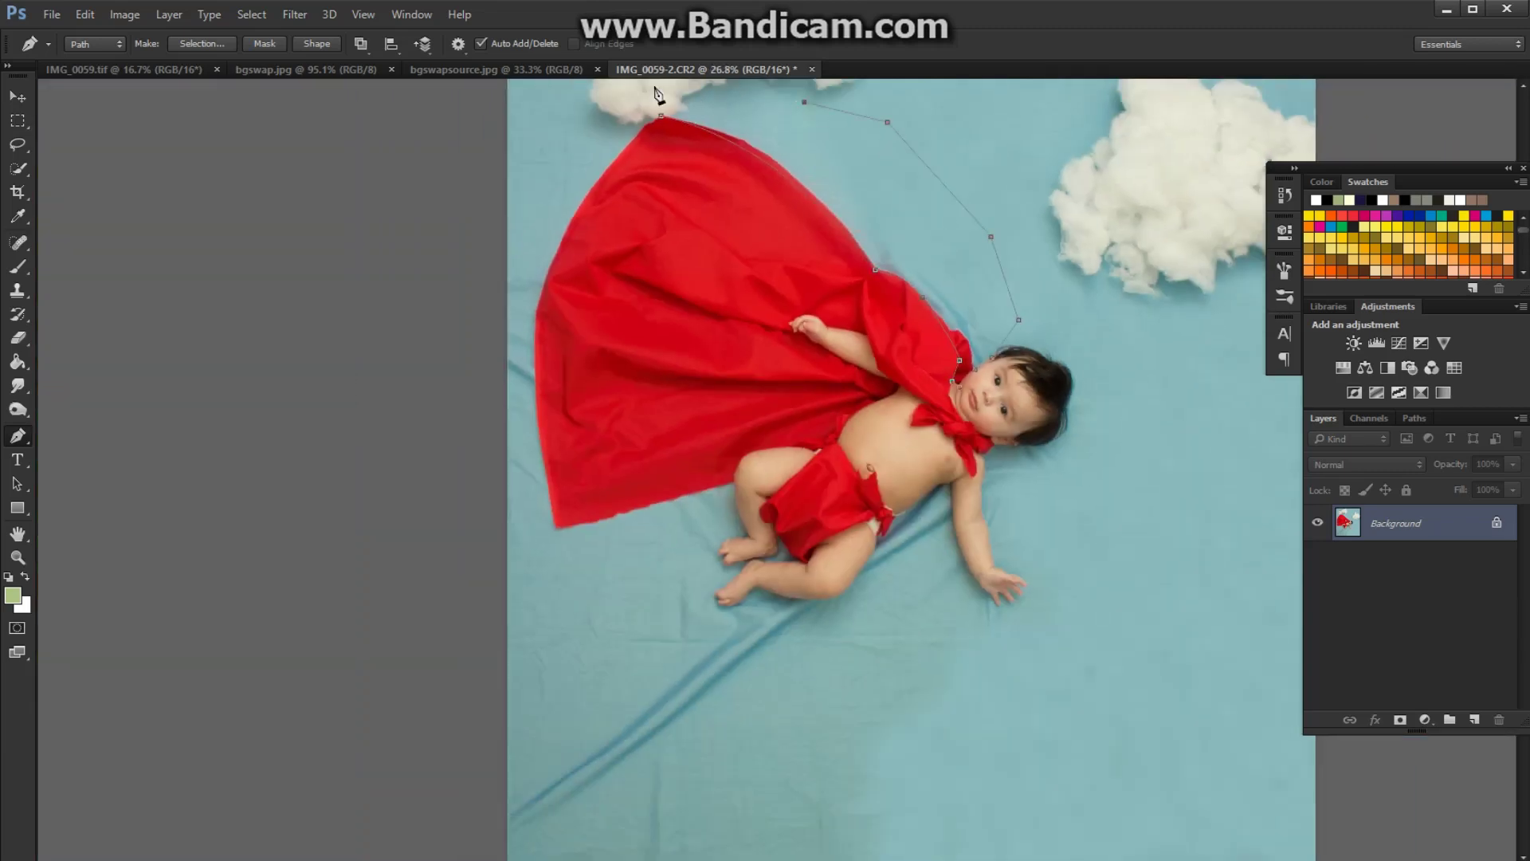
# Convert the path into a new anti-aliased selection with a 0-pixel feather radius and switch back to the Clone Stamp tool.
pyautogui.rightClick(698, 108)
pyautogui.click(748, 216)
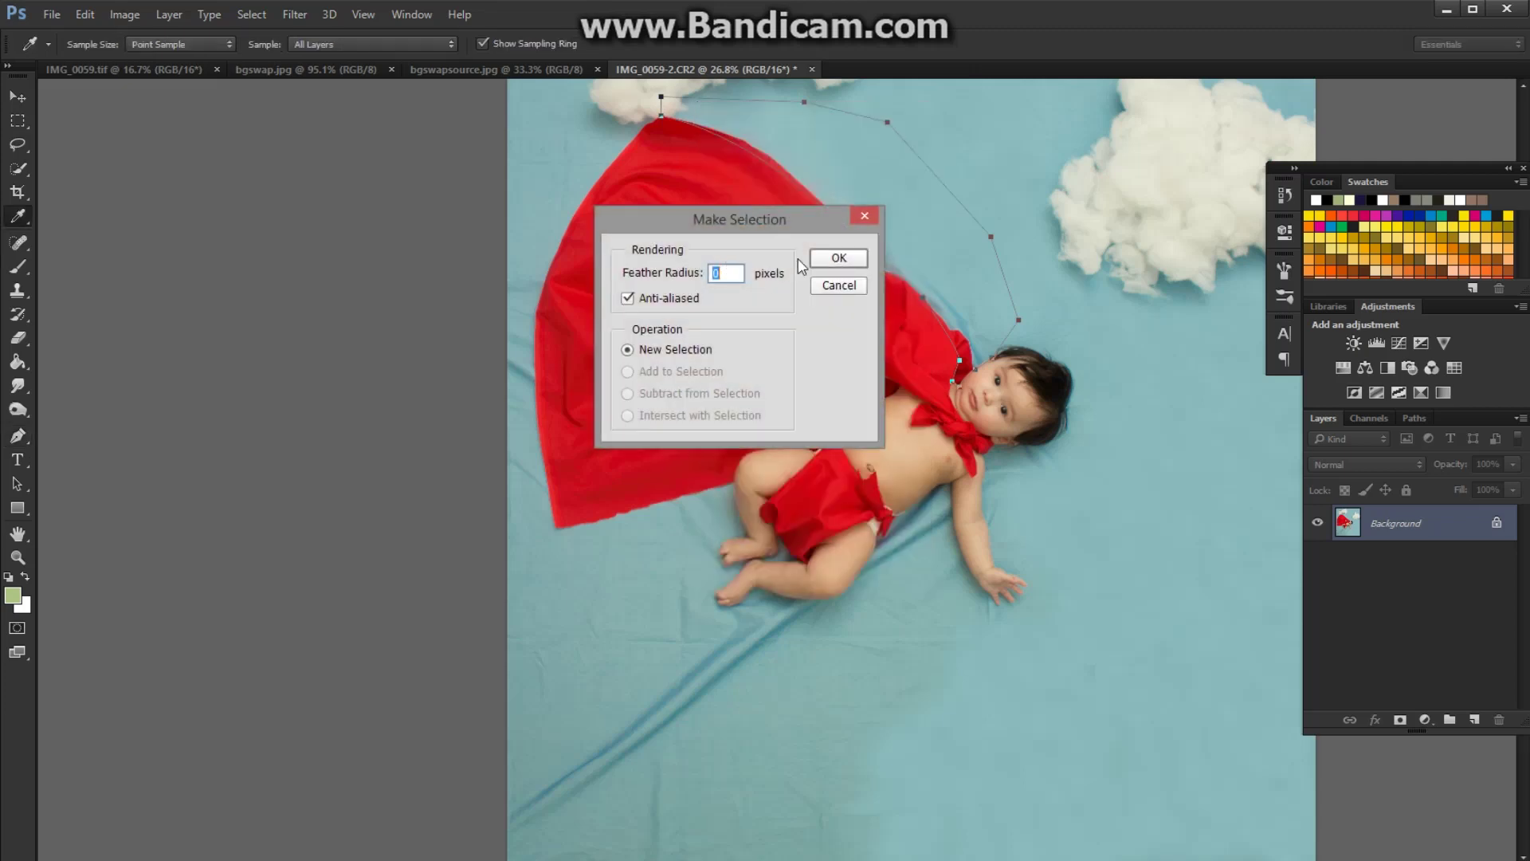
pyautogui.click(833, 259)
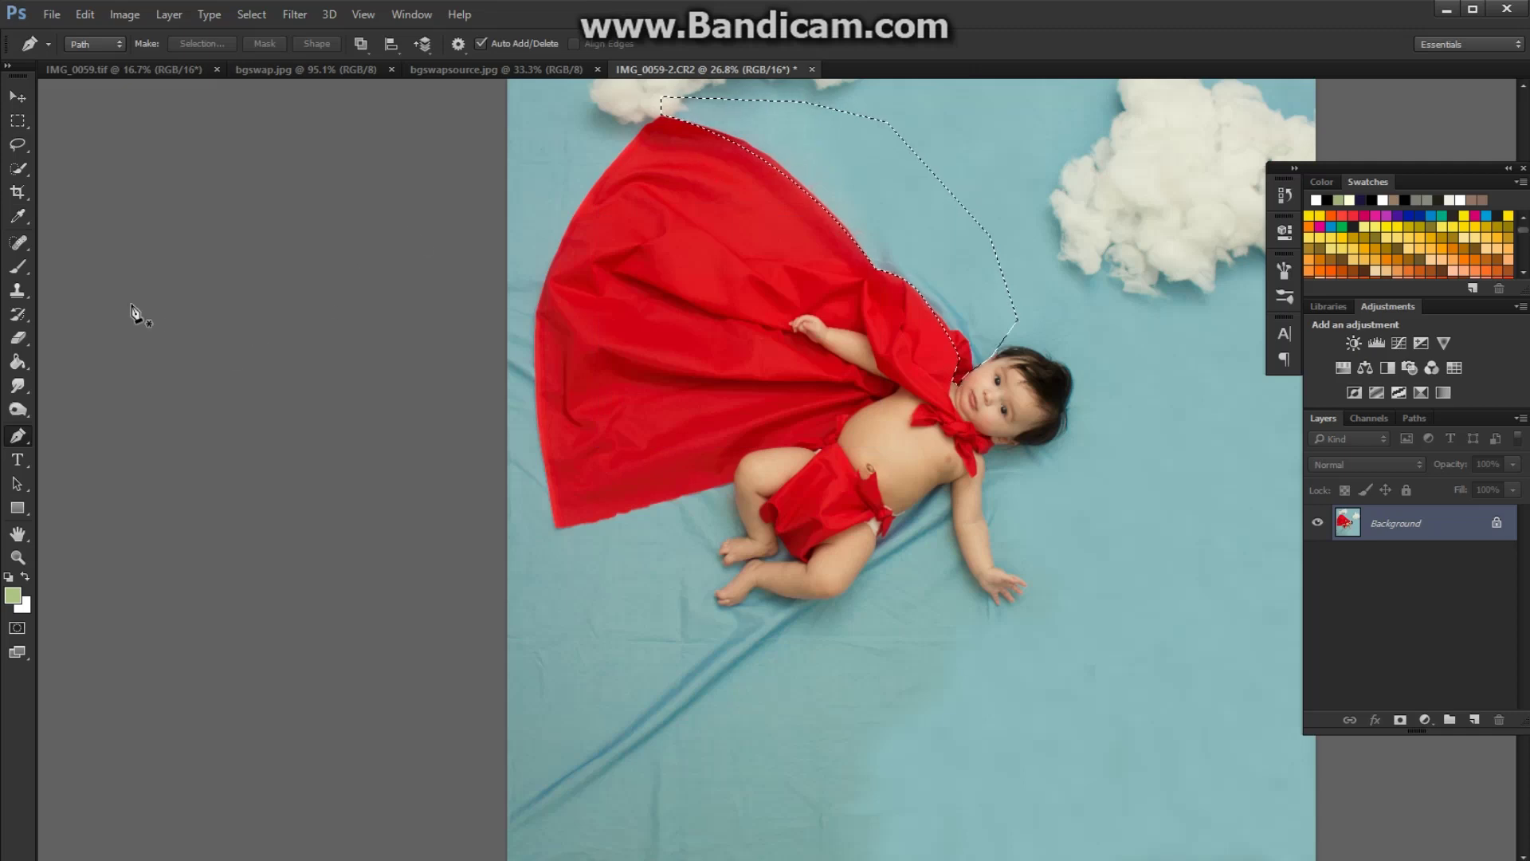
pyautogui.click(24, 296)
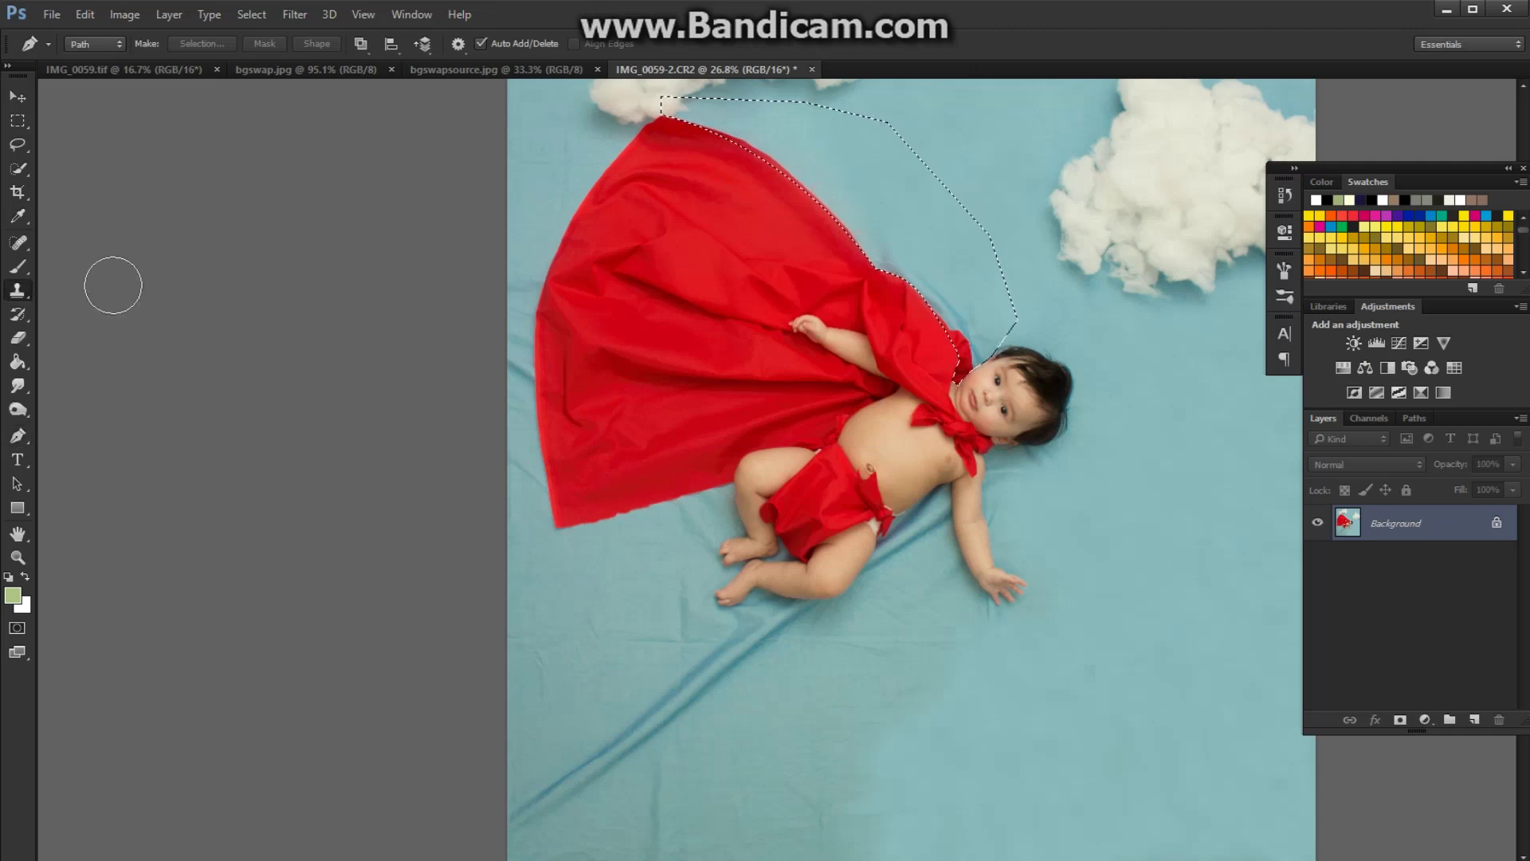
# Reduce the Clone Stamp brush to 150 and clone clean blue backdrop over the red fringe along the cape's upper edge inside the selection.
pyautogui.click(861, 155)
pyautogui.hotkey('ctrl', 'z')
pyautogui.scroll(3, 834, 314)
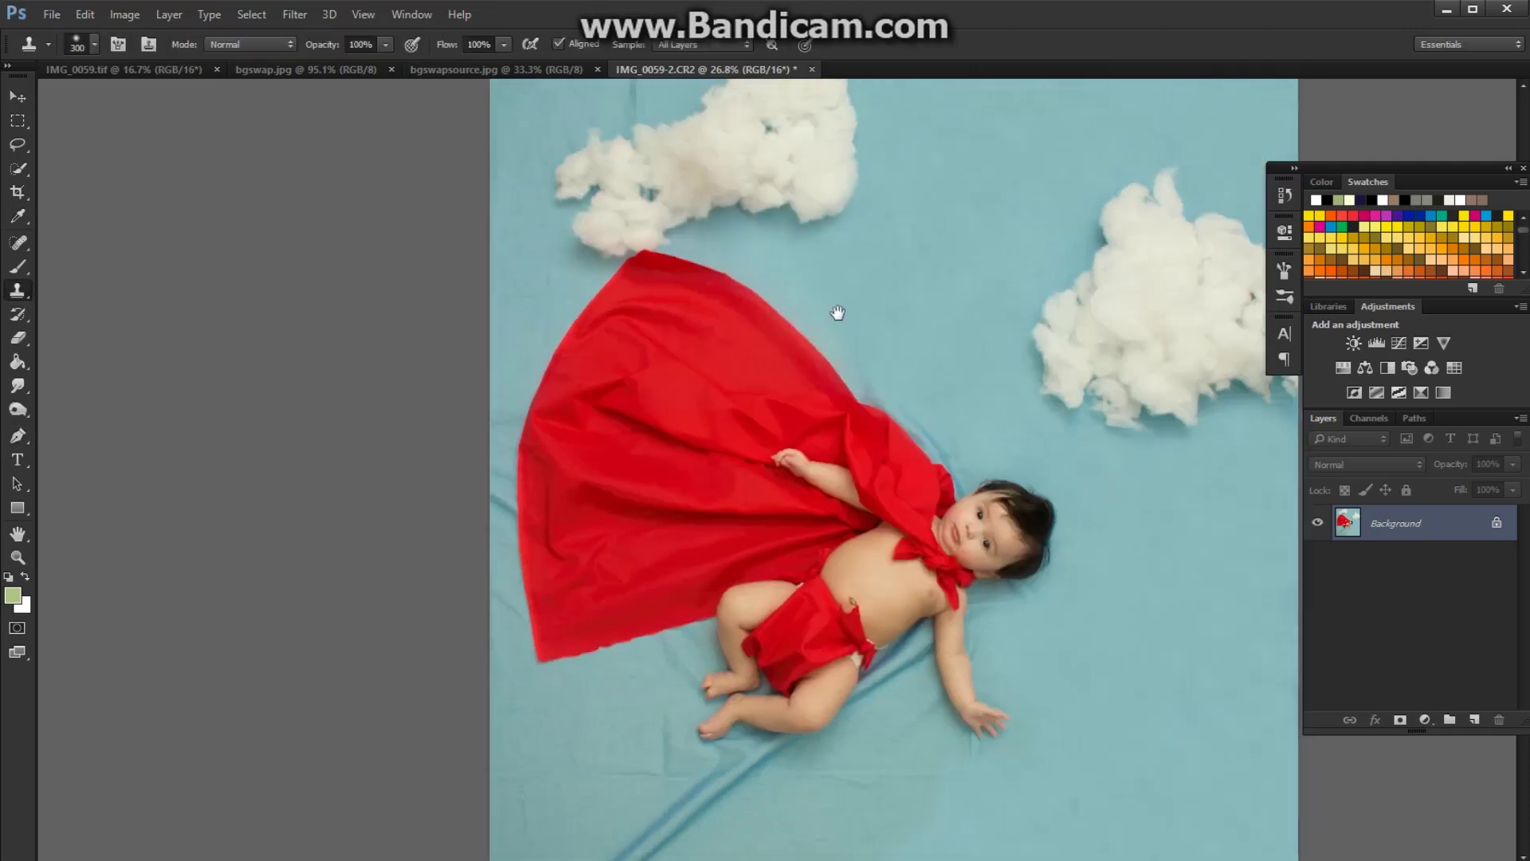
pyautogui.scroll(1, 830, 356)
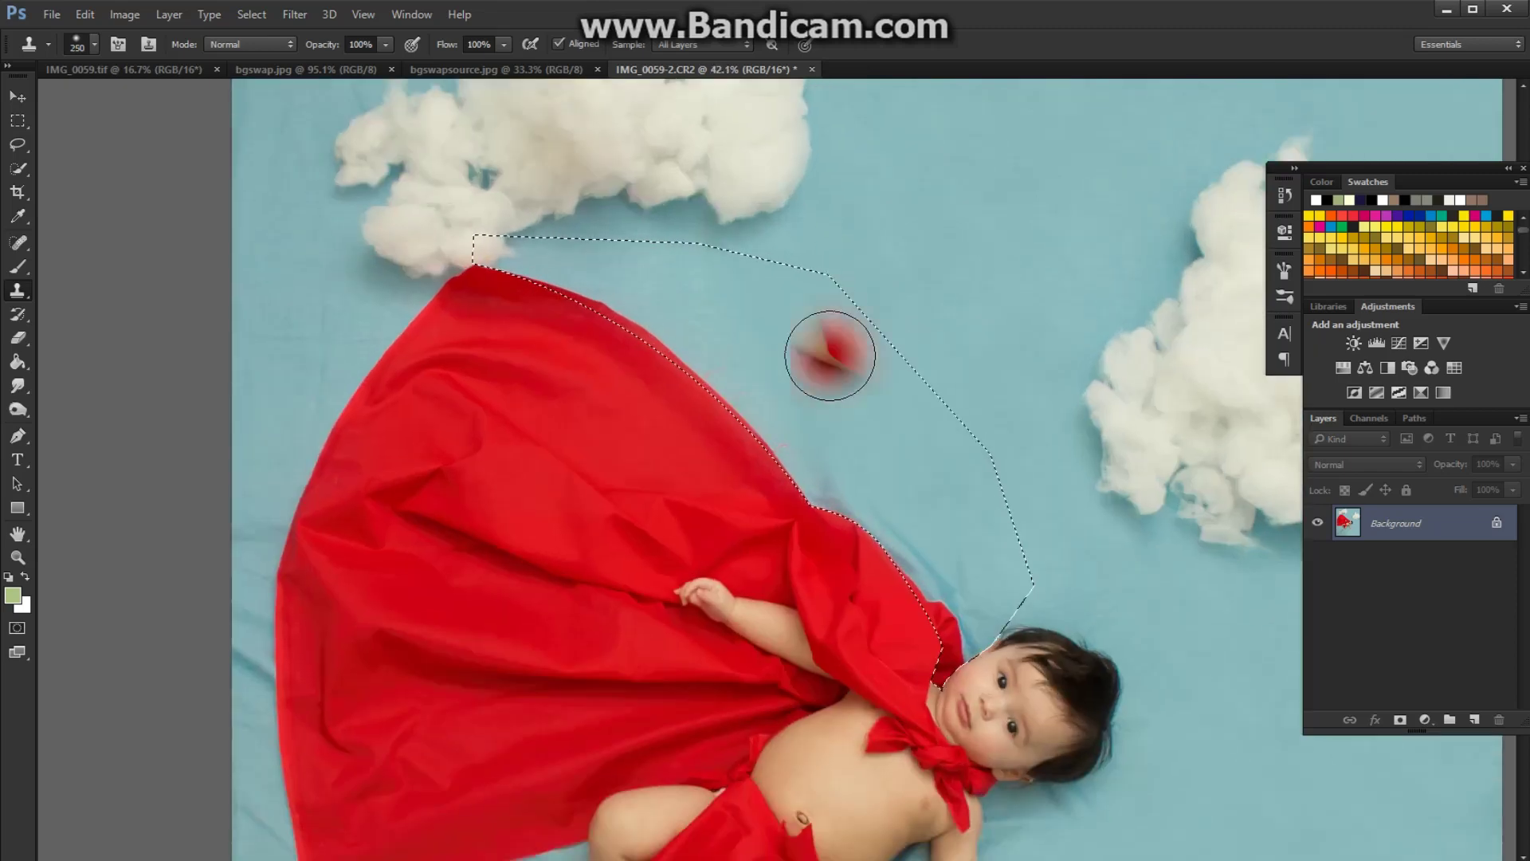
pyautogui.press('[')
pyautogui.press('[')
pyautogui.press('[')
pyautogui.press('[')
pyautogui.click(821, 365)
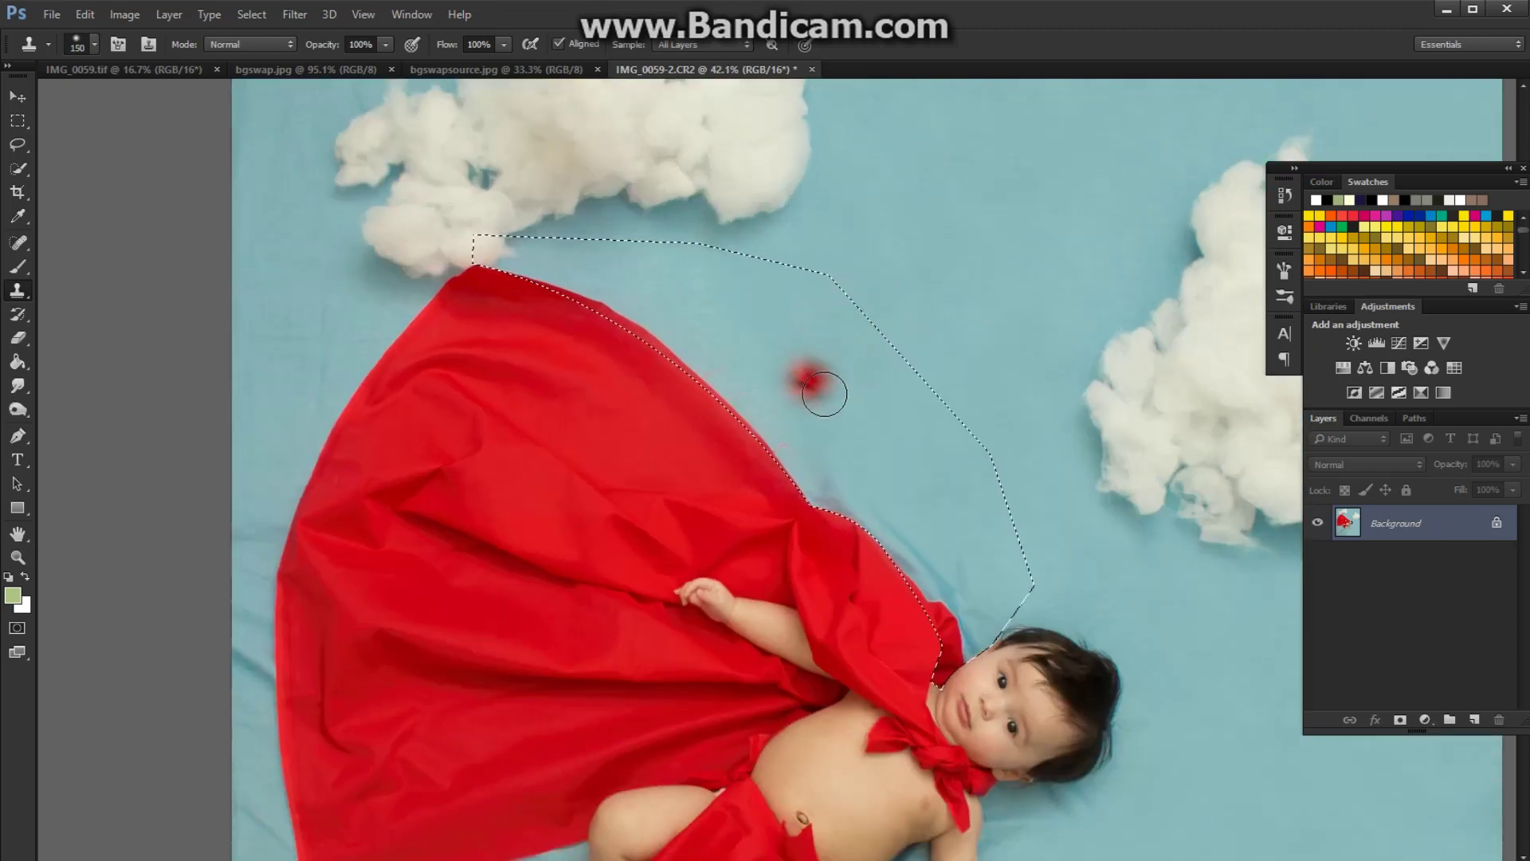
pyautogui.hotkey('ctrl', 'z')
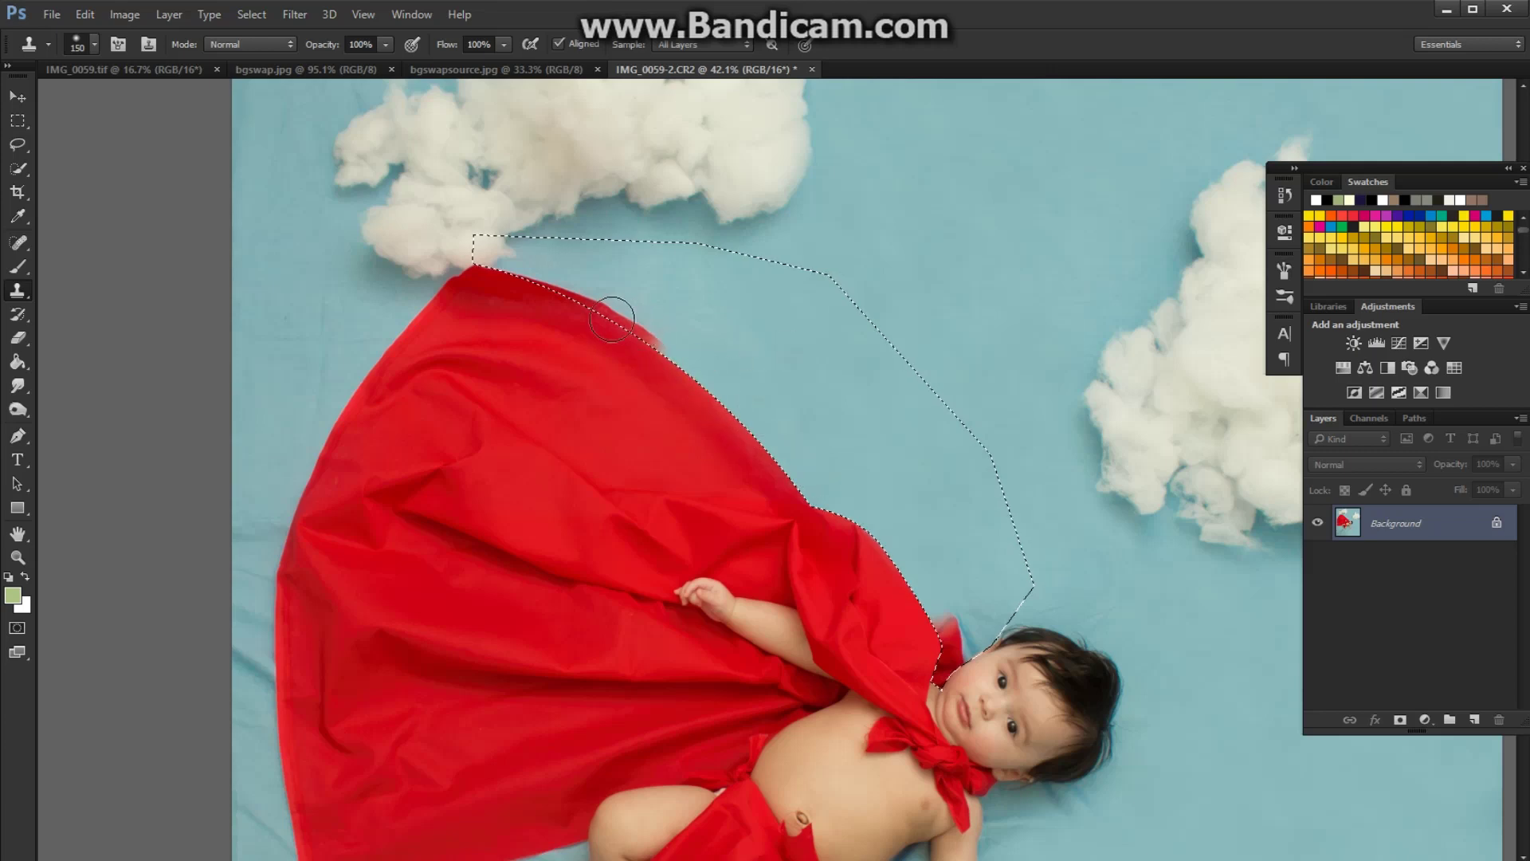
pyautogui.moveTo(611, 320)
pyautogui.mouseDown()
pyautogui.moveTo(638, 331)
pyautogui.moveTo(515, 281)
pyautogui.mouseUp()
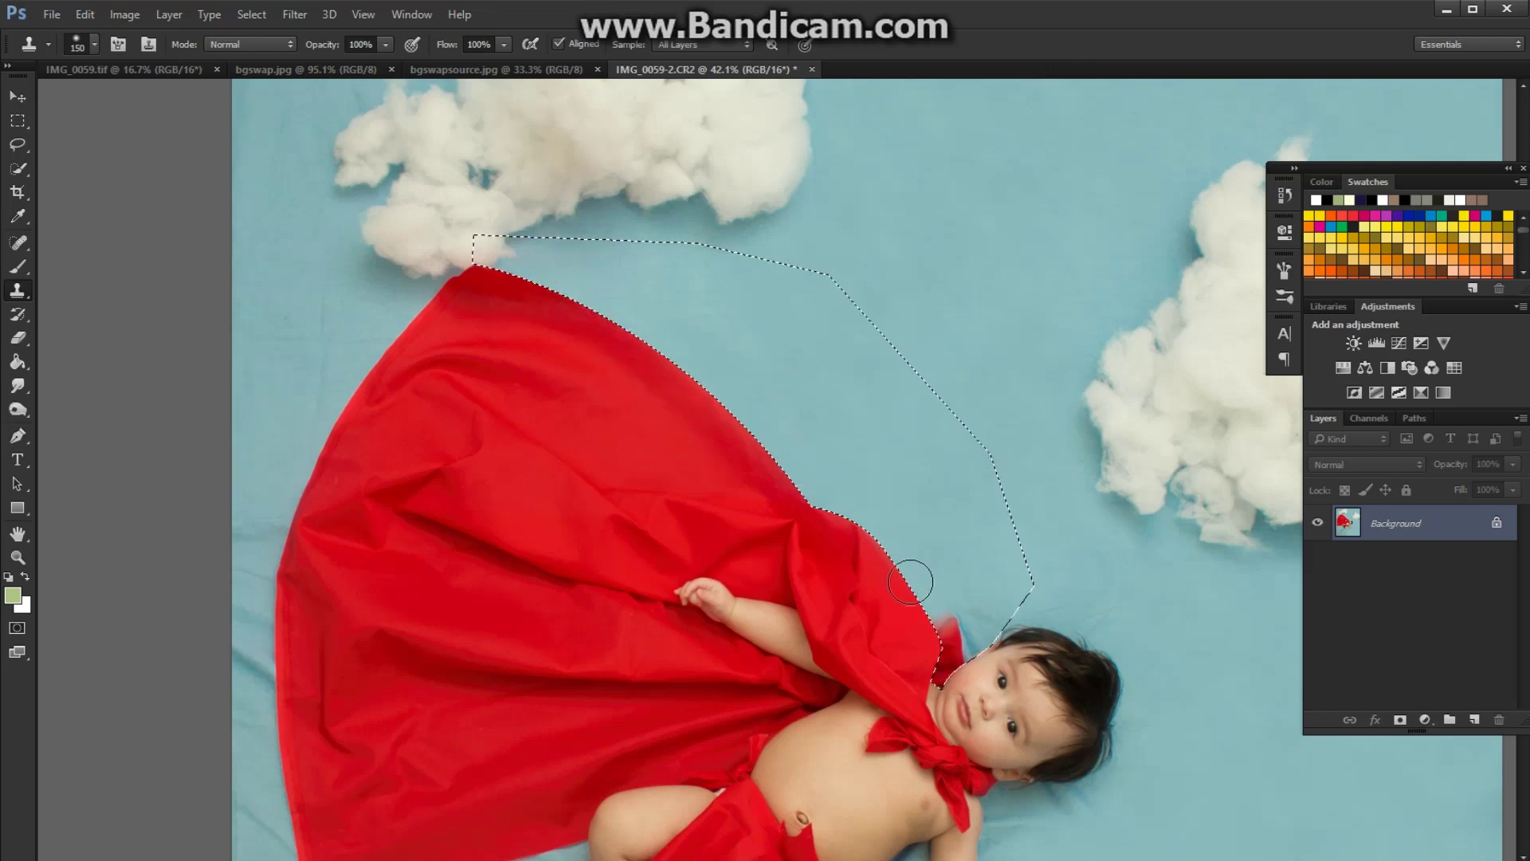
# Clone out the stray red cape corner between the cape's edge and the baby's head, and deselect the area.
pyautogui.moveTo(939, 605)
pyautogui.mouseDown()
pyautogui.moveTo(972, 599)
pyautogui.moveTo(974, 634)
pyautogui.moveTo(993, 620)
pyautogui.moveTo(969, 644)
pyautogui.moveTo(982, 613)
pyautogui.moveTo(925, 661)
pyautogui.moveTo(945, 623)
pyautogui.moveTo(920, 679)
pyautogui.moveTo(955, 623)
pyautogui.mouseUp()
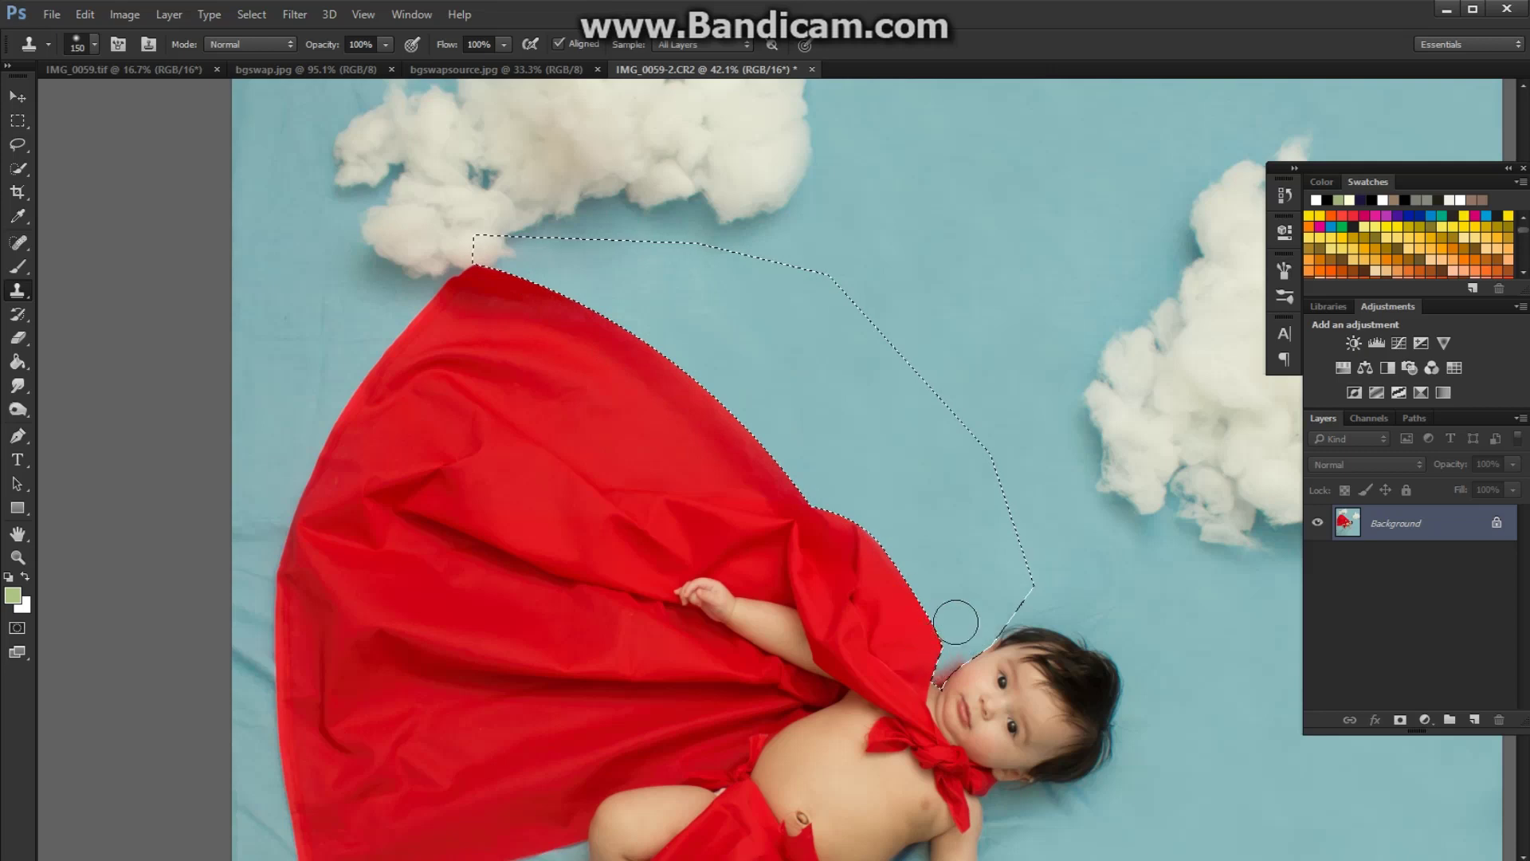
pyautogui.moveTo(910, 678)
pyautogui.mouseDown()
pyautogui.moveTo(946, 651)
pyautogui.moveTo(919, 688)
pyautogui.moveTo(951, 650)
pyautogui.moveTo(926, 693)
pyautogui.moveTo(953, 670)
pyautogui.moveTo(954, 637)
pyautogui.moveTo(934, 679)
pyautogui.mouseUp()
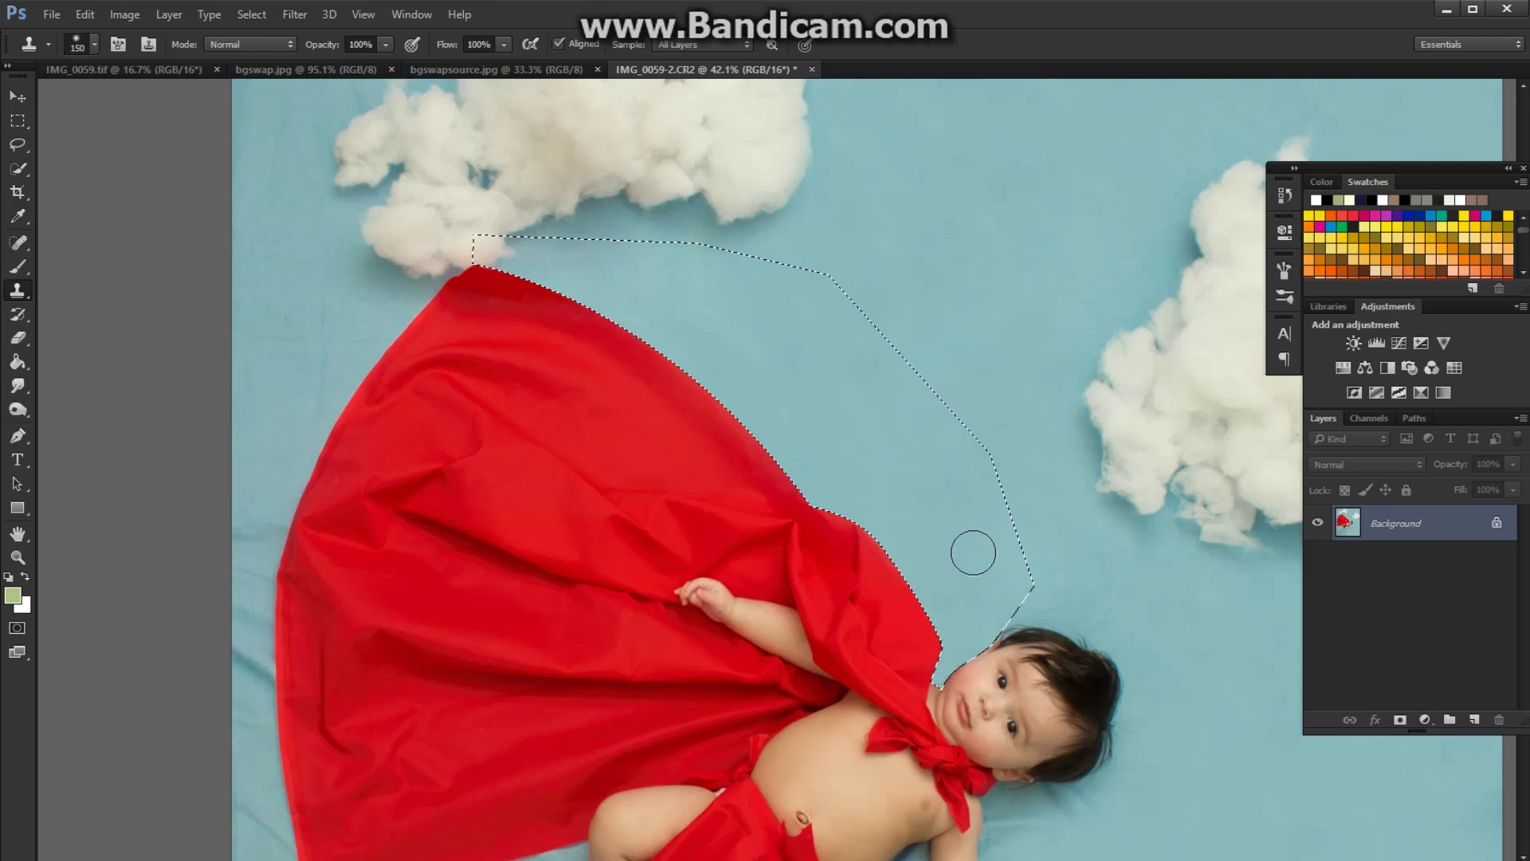
pyautogui.moveTo(903, 507); pyautogui.dragTo(906, 503)
pyautogui.hotkey('ctrl', 'd')
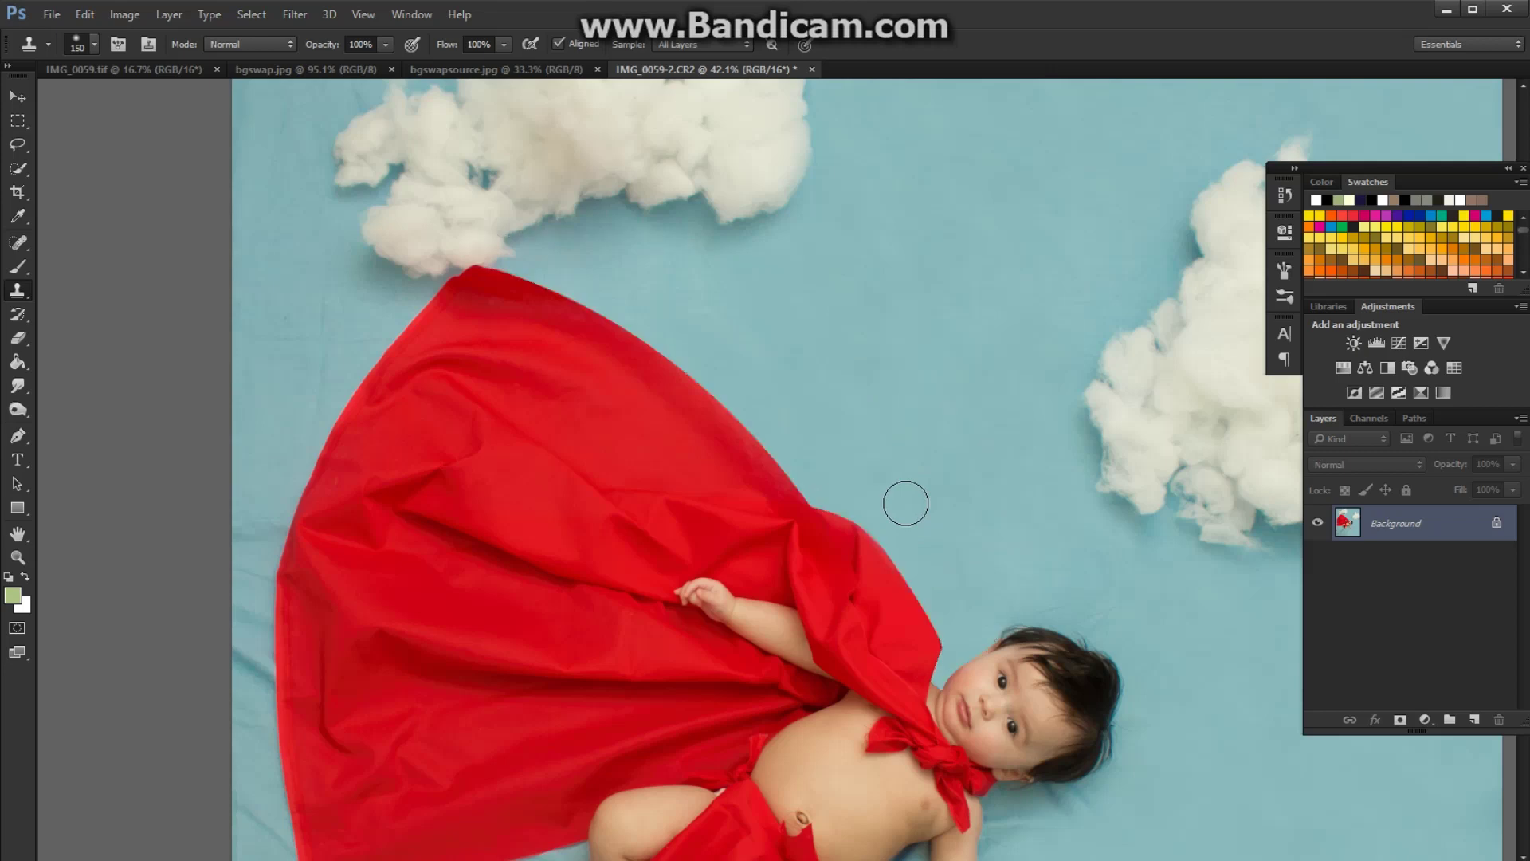
# Review the whole photo and examine the backdrop around the baby's head, torso and outstretched arm for remaining creases.
pyautogui.scroll(-3, 1025, 404)
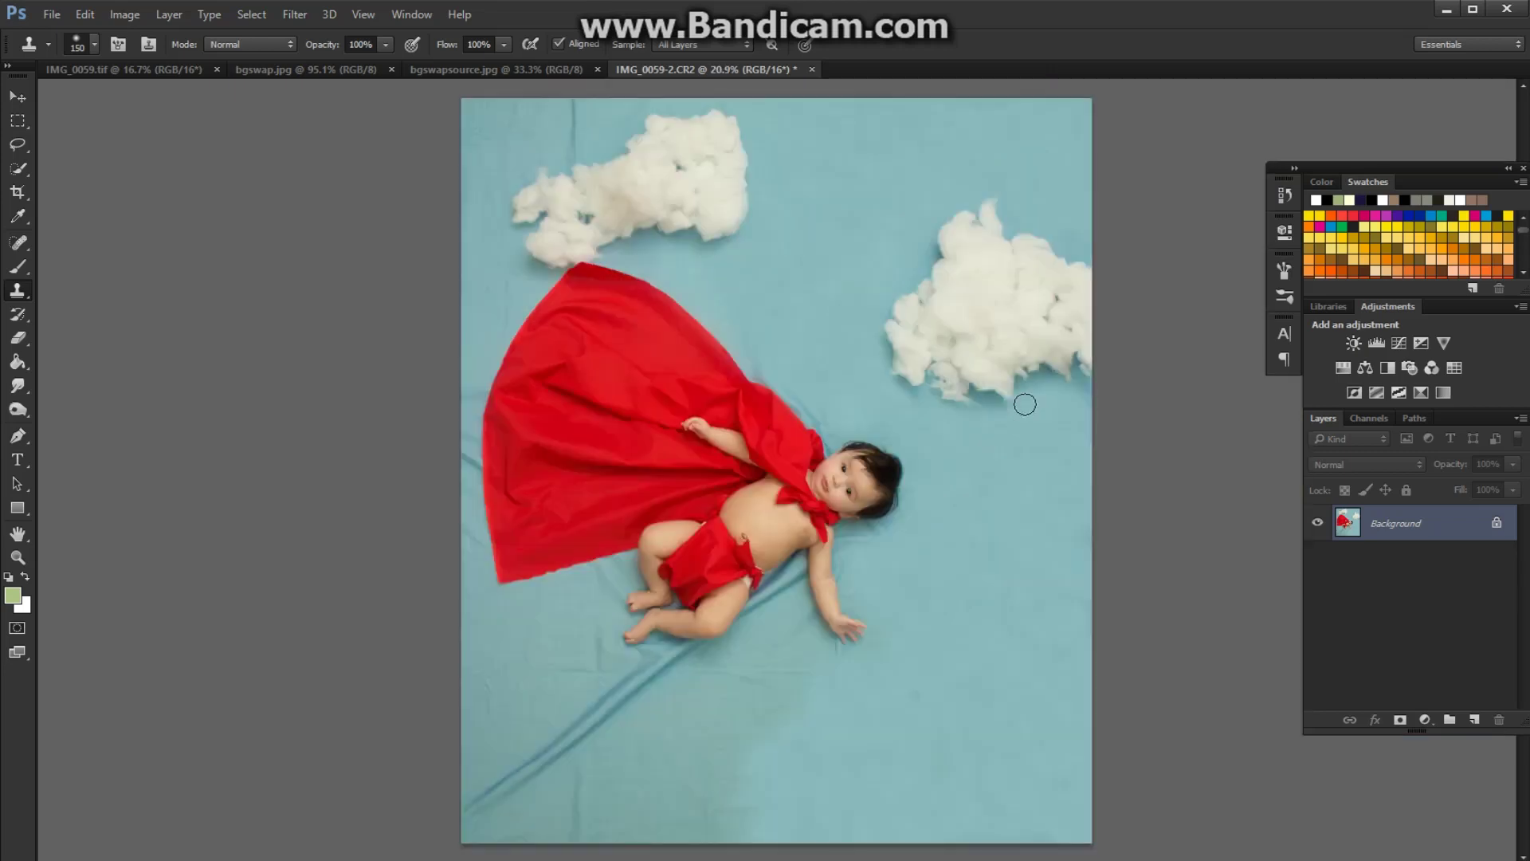
pyautogui.scroll(-1, 1025, 404)
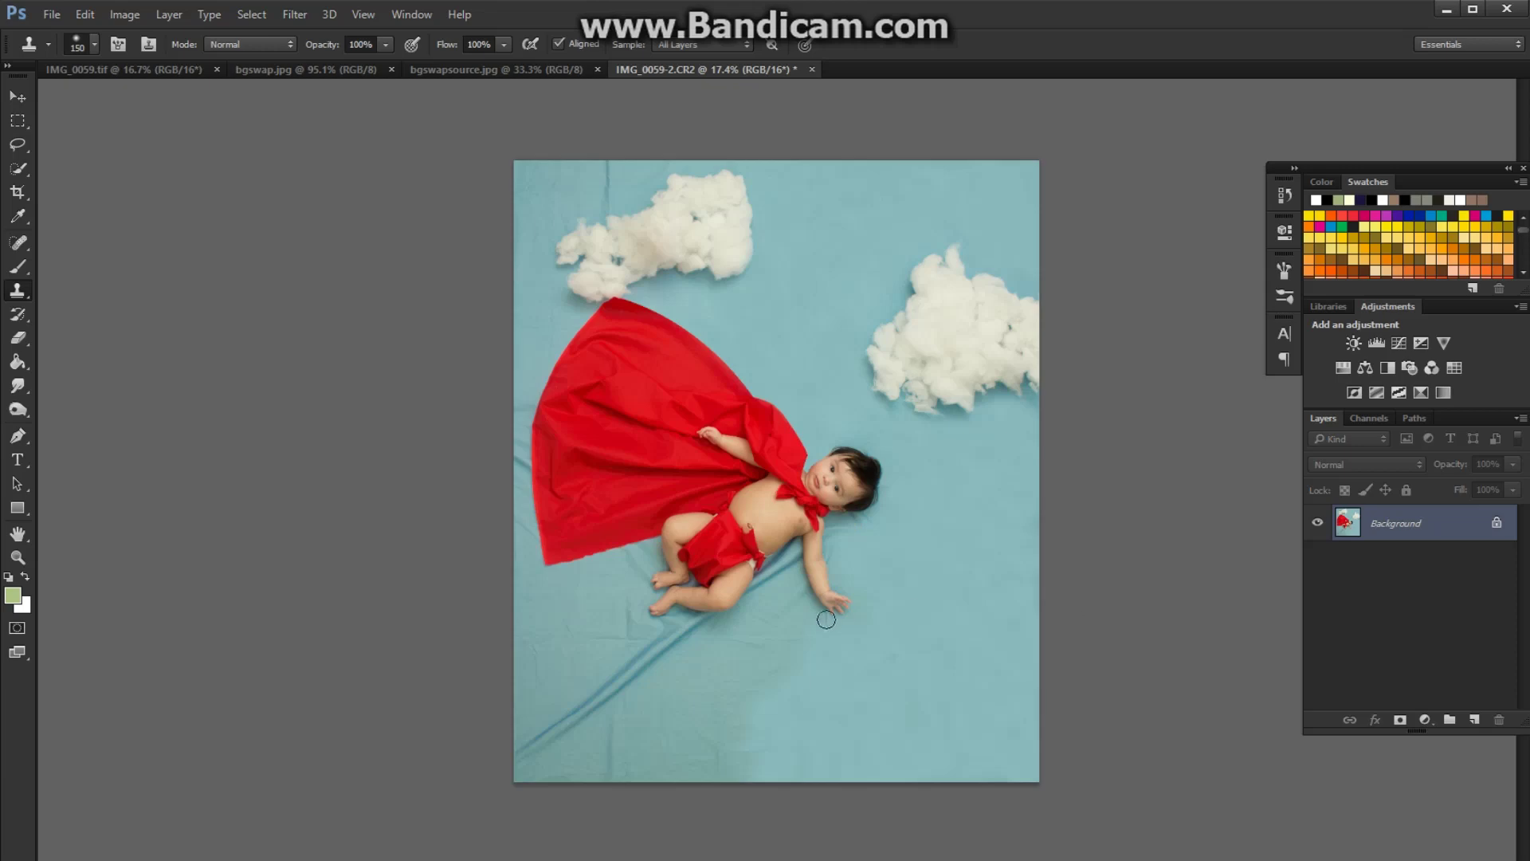
pyautogui.scroll(2, 746, 502)
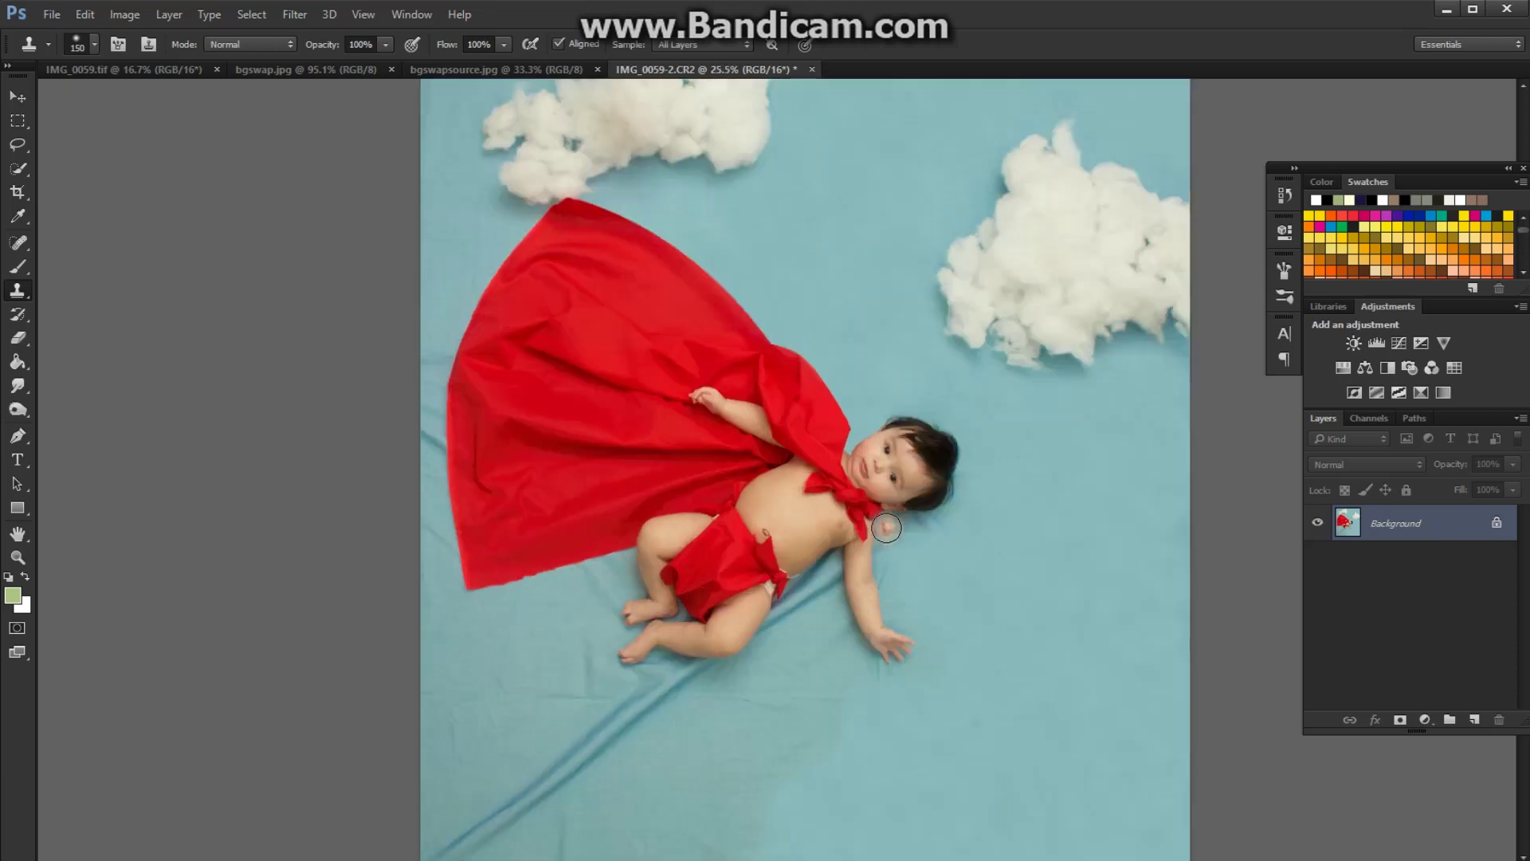
pyautogui.scroll(3, 937, 529)
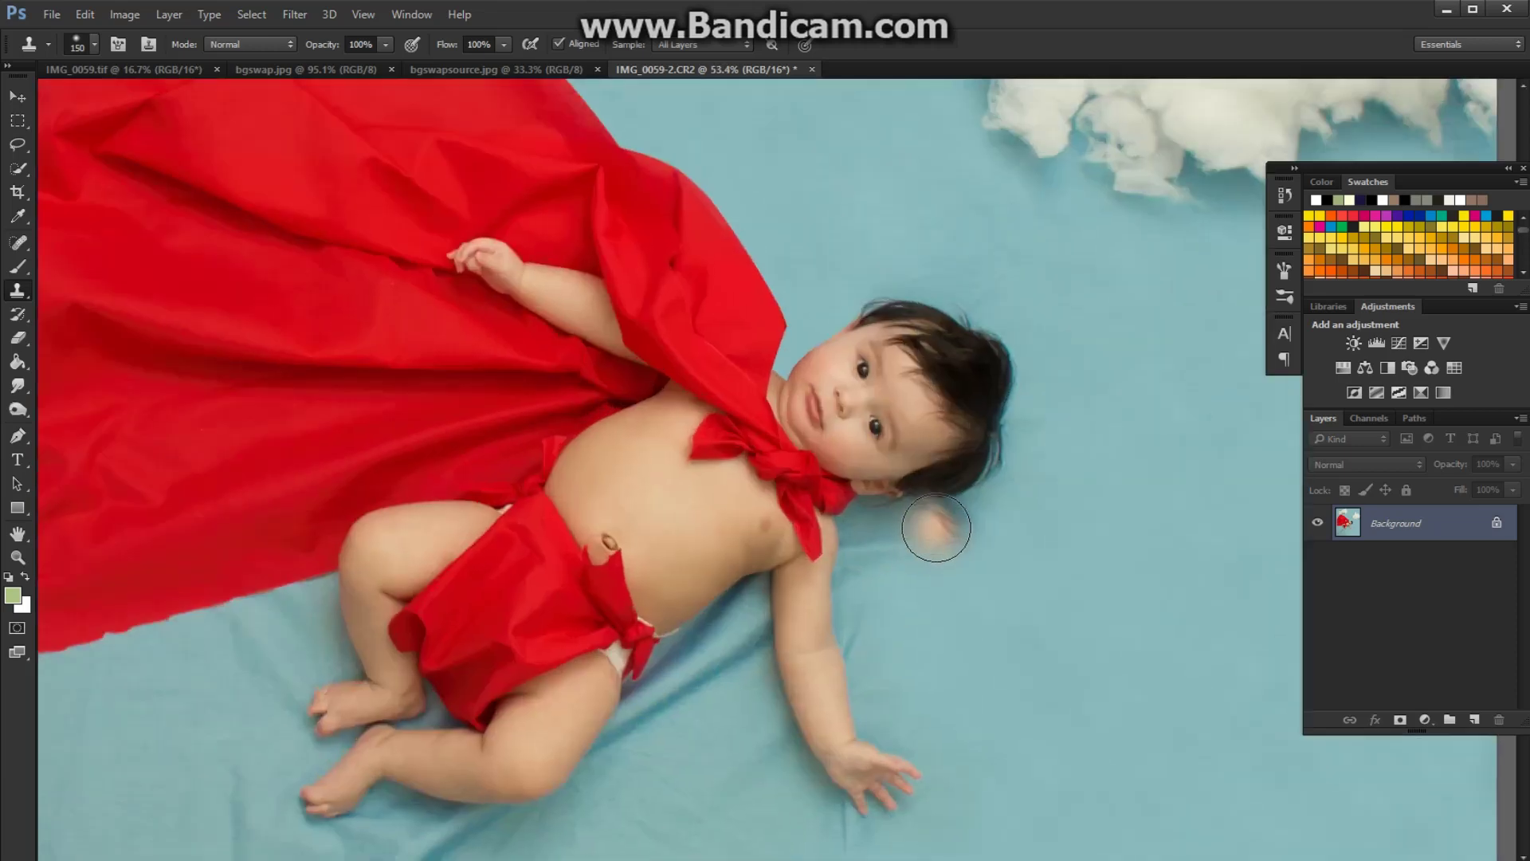
pyautogui.scroll(1, 909, 613)
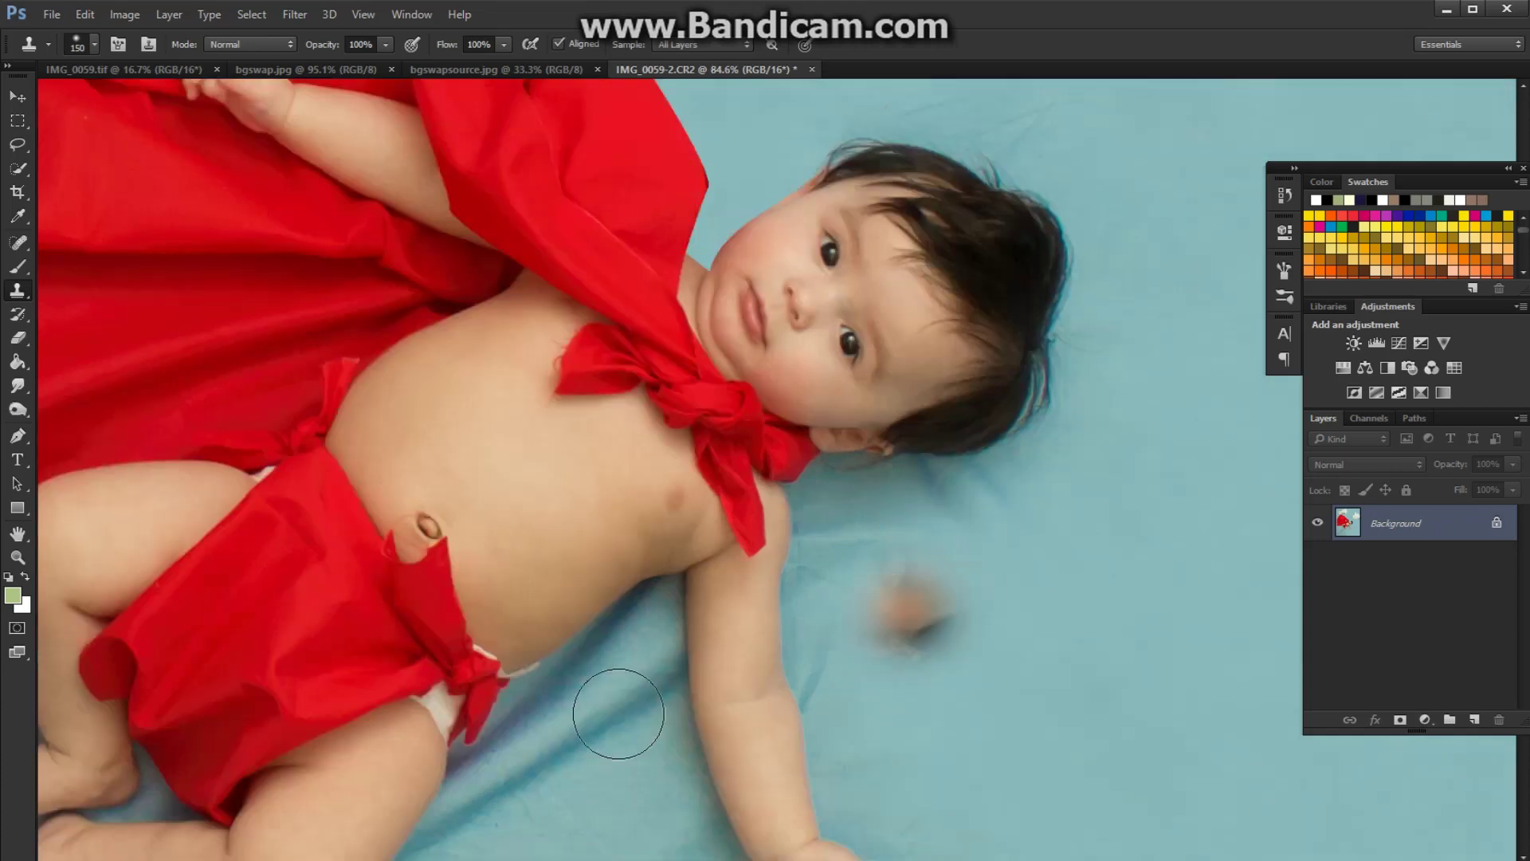
pyautogui.moveTo(606, 710); pyautogui.dragTo(773, 534)
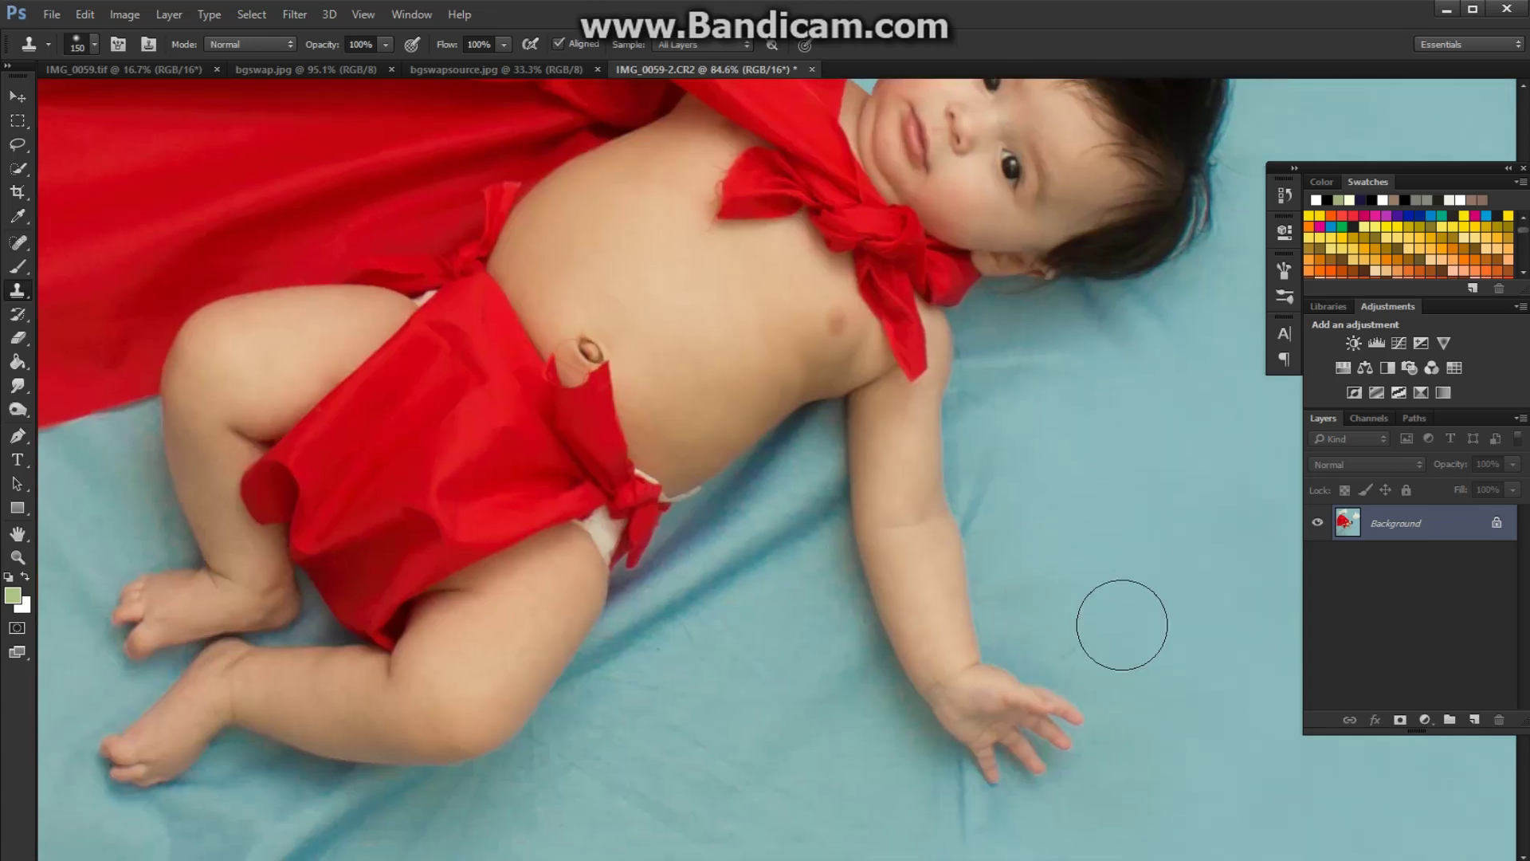
pyautogui.moveTo(962, 545); pyautogui.dragTo(813, 506)
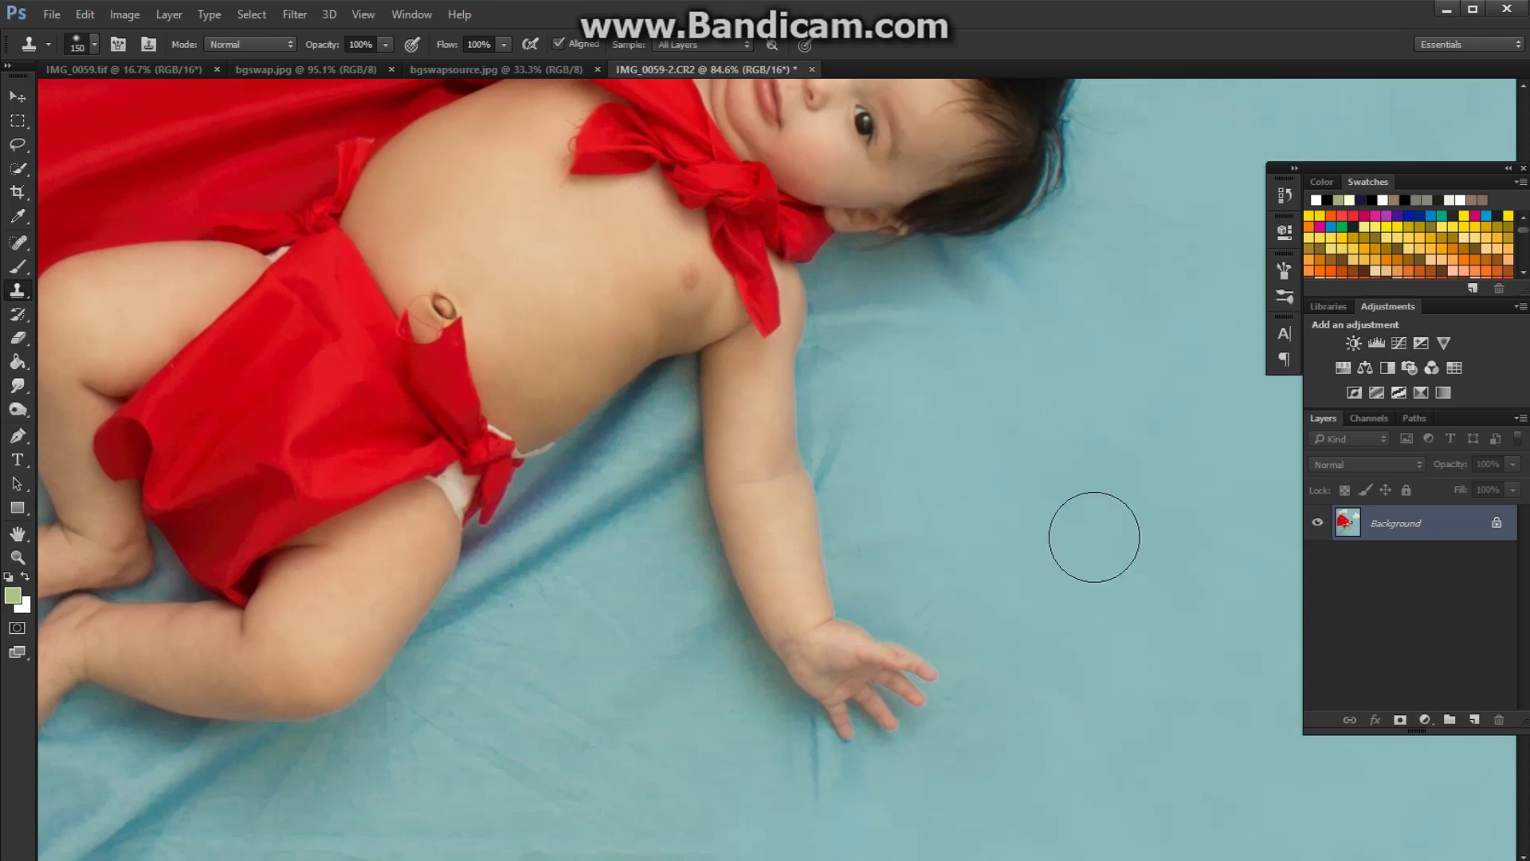
# Soften the shadows and creases below the baby's head and beside the outstretched arm with a 125 Clone Stamp brush at 30% opacity.
pyautogui.press('[')
pyautogui.moveTo(332, 46); pyautogui.dragTo(268, 56)
pyautogui.press('alt')
pyautogui.click(954, 291)
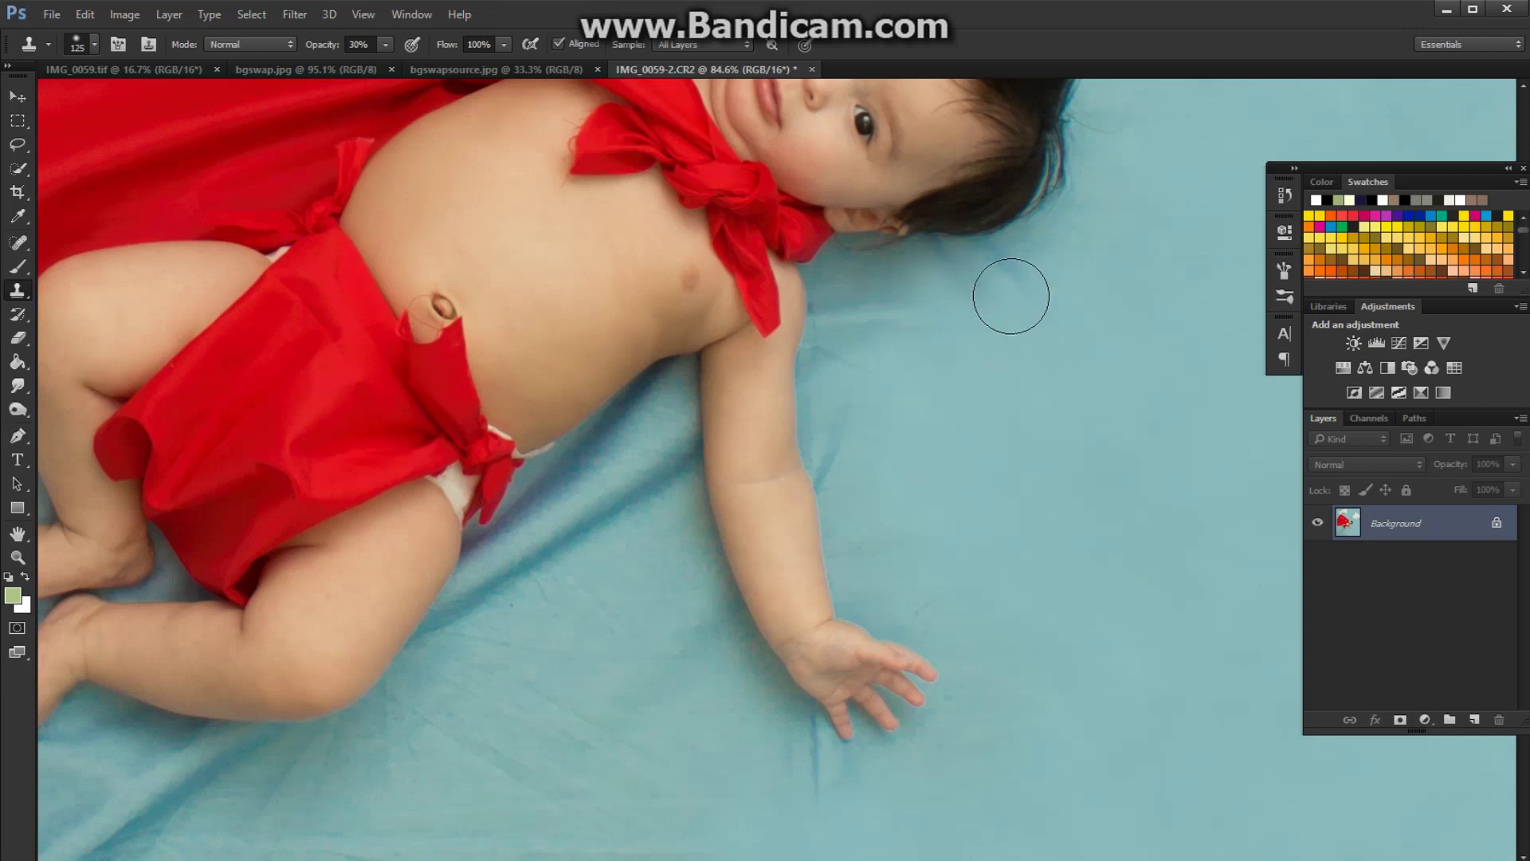
pyautogui.click(919, 294)
pyautogui.moveTo(908, 295)
pyautogui.mouseDown()
pyautogui.moveTo(825, 294)
pyautogui.moveTo(876, 346)
pyautogui.moveTo(875, 316)
pyautogui.moveTo(855, 287)
pyautogui.moveTo(870, 362)
pyautogui.moveTo(859, 321)
pyautogui.moveTo(845, 403)
pyautogui.moveTo(837, 308)
pyautogui.moveTo(844, 406)
pyautogui.moveTo(859, 370)
pyautogui.moveTo(860, 471)
pyautogui.moveTo(848, 441)
pyautogui.moveTo(849, 456)
pyautogui.moveTo(877, 523)
pyautogui.moveTo(847, 424)
pyautogui.moveTo(859, 502)
pyautogui.moveTo(835, 387)
pyautogui.moveTo(850, 329)
pyautogui.moveTo(894, 581)
pyautogui.moveTo(956, 621)
pyautogui.moveTo(936, 579)
pyautogui.mouseUp()
pyautogui.moveTo(991, 263)
pyautogui.mouseDown()
pyautogui.moveTo(1028, 278)
pyautogui.moveTo(922, 284)
pyautogui.moveTo(1026, 253)
pyautogui.moveTo(959, 395)
pyautogui.moveTo(946, 481)
pyautogui.moveTo(1004, 400)
pyautogui.moveTo(981, 287)
pyautogui.mouseUp()
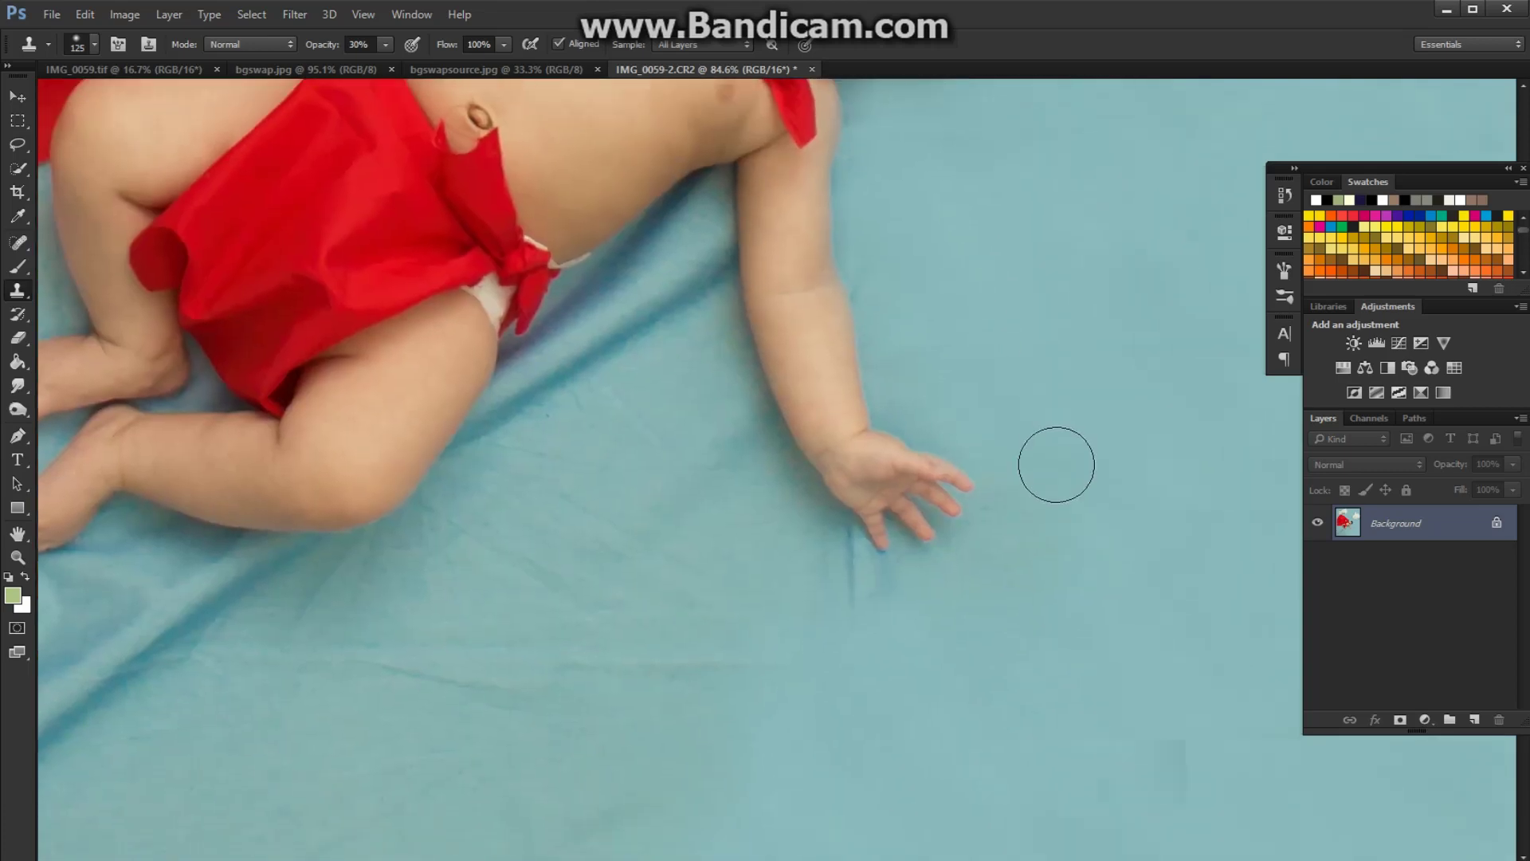
# Sample clean backdrop and blend away the fold between the baby's torso and outstretched arm with the Clone Stamp brush reduced to 80.
pyautogui.press('[')
pyautogui.press('[')
pyautogui.keyDown('alt'); pyautogui.click(1134, 277); pyautogui.keyUp('alt')
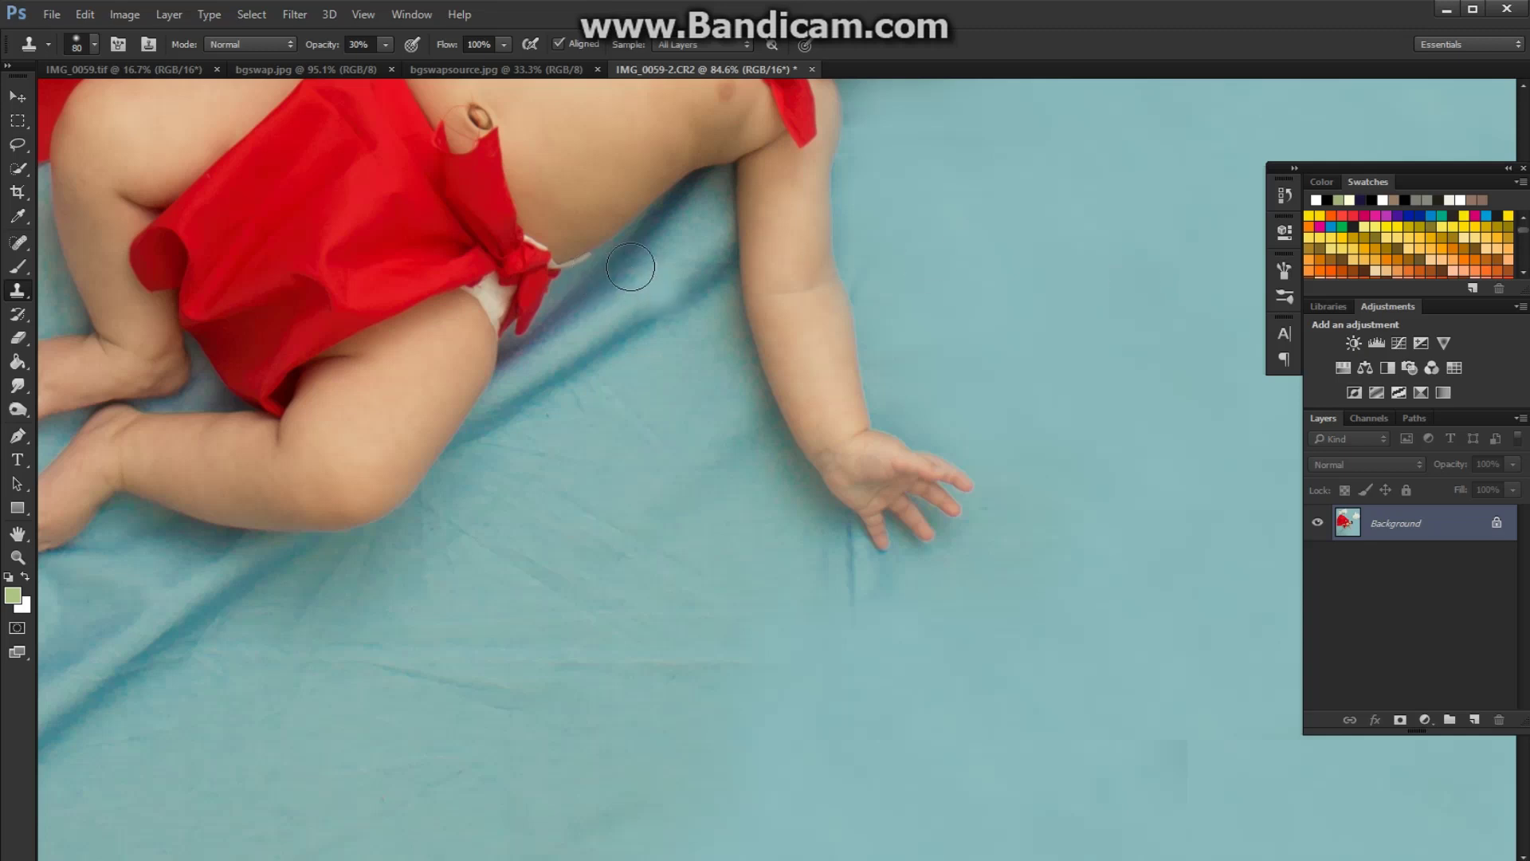
pyautogui.moveTo(672, 233)
pyautogui.mouseDown()
pyautogui.moveTo(690, 225)
pyautogui.moveTo(697, 244)
pyautogui.mouseUp()
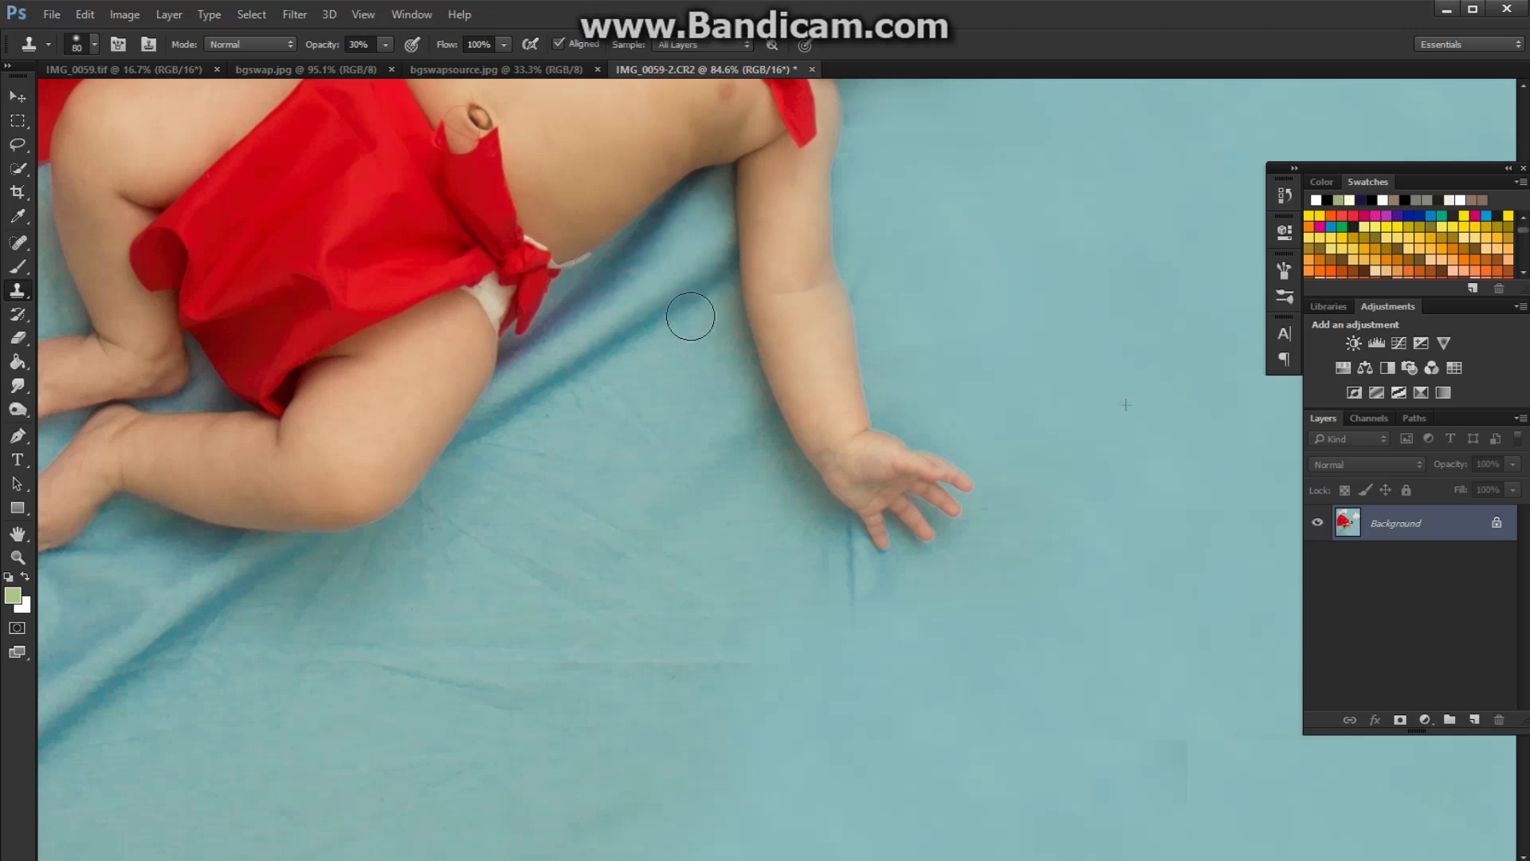
pyautogui.moveTo(690, 314)
pyautogui.mouseDown()
pyautogui.moveTo(697, 252)
pyautogui.moveTo(638, 335)
pyautogui.moveTo(653, 342)
pyautogui.moveTo(704, 236)
pyautogui.moveTo(710, 335)
pyautogui.moveTo(707, 263)
pyautogui.moveTo(734, 393)
pyautogui.moveTo(727, 356)
pyautogui.moveTo(765, 458)
pyautogui.moveTo(755, 434)
pyautogui.moveTo(857, 562)
pyautogui.mouseUp()
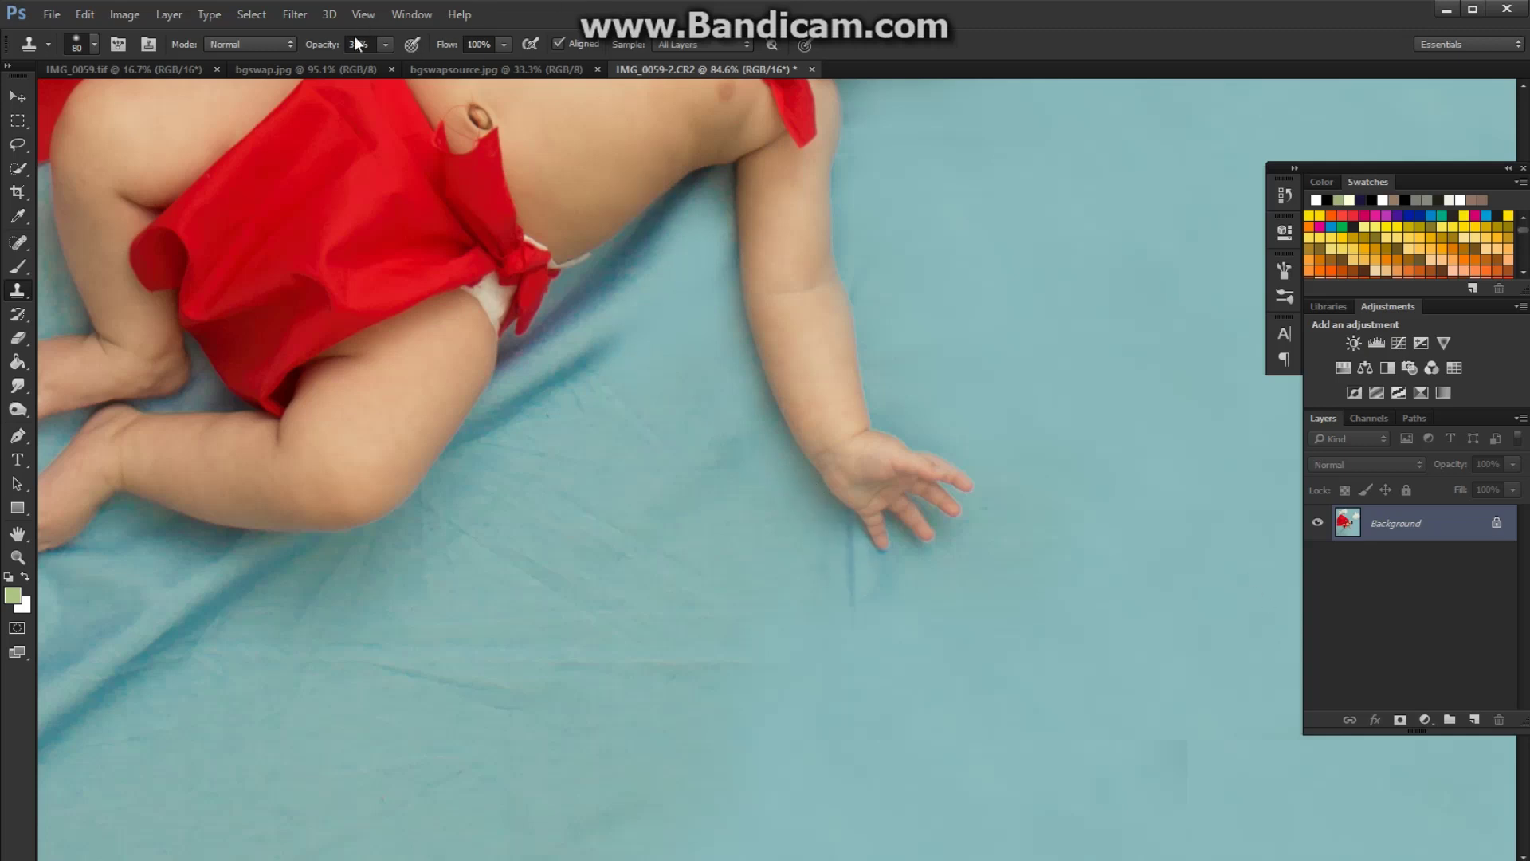
# Raise the Clone Stamp opacity to 100% and clone out the vertical crease below the hand and marks along both sides of the forearm.
pyautogui.moveTo(324, 44); pyautogui.dragTo(526, 44)
pyautogui.moveTo(882, 574)
pyautogui.mouseDown()
pyautogui.moveTo(841, 562)
pyautogui.moveTo(849, 607)
pyautogui.moveTo(820, 535)
pyautogui.mouseUp()
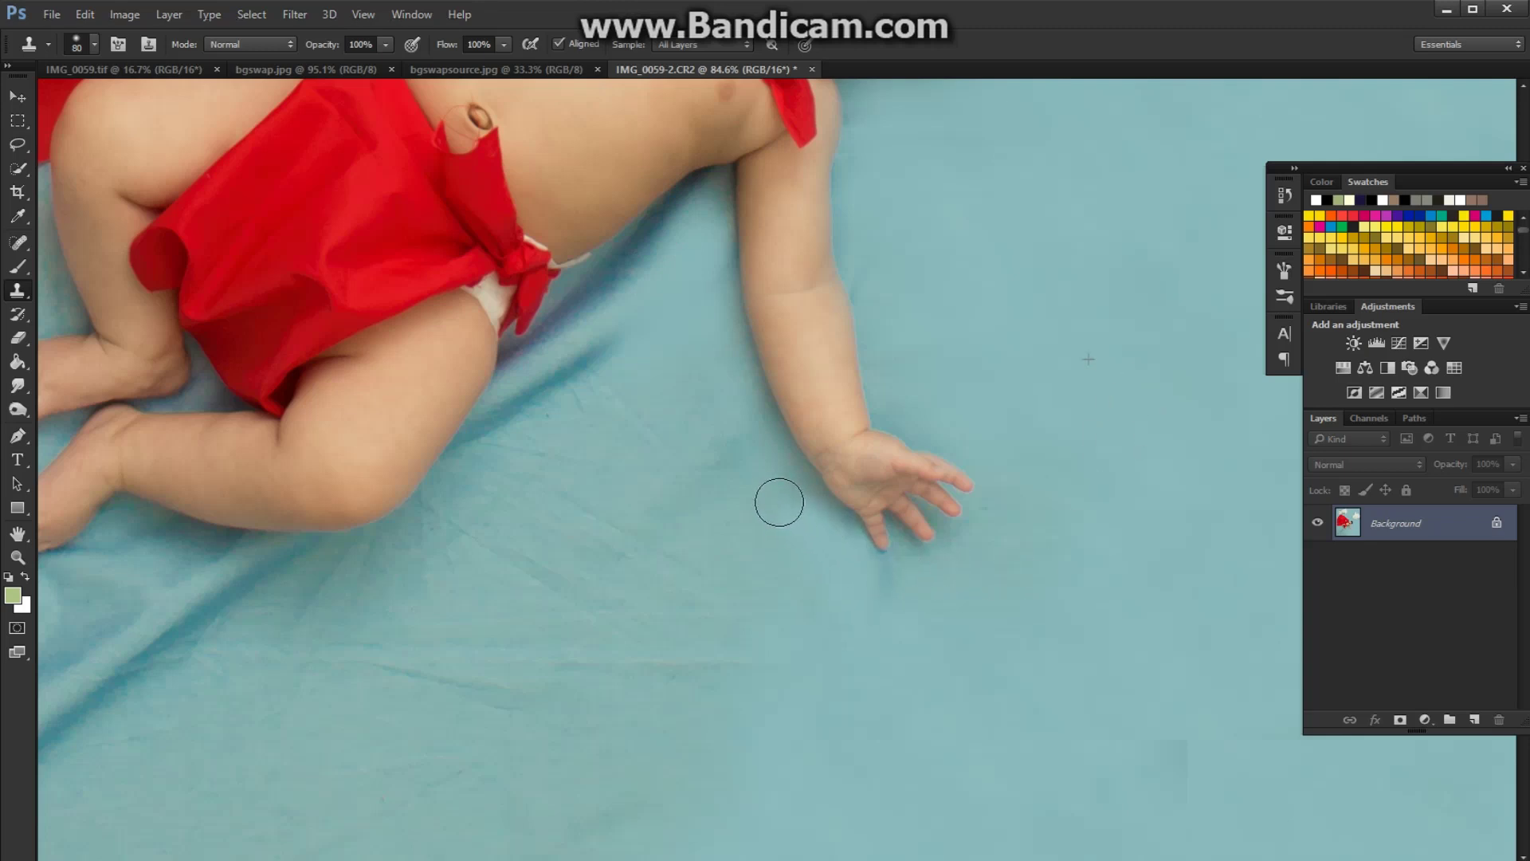
pyautogui.moveTo(706, 315)
pyautogui.mouseDown()
pyautogui.moveTo(704, 276)
pyautogui.moveTo(702, 313)
pyautogui.mouseUp()
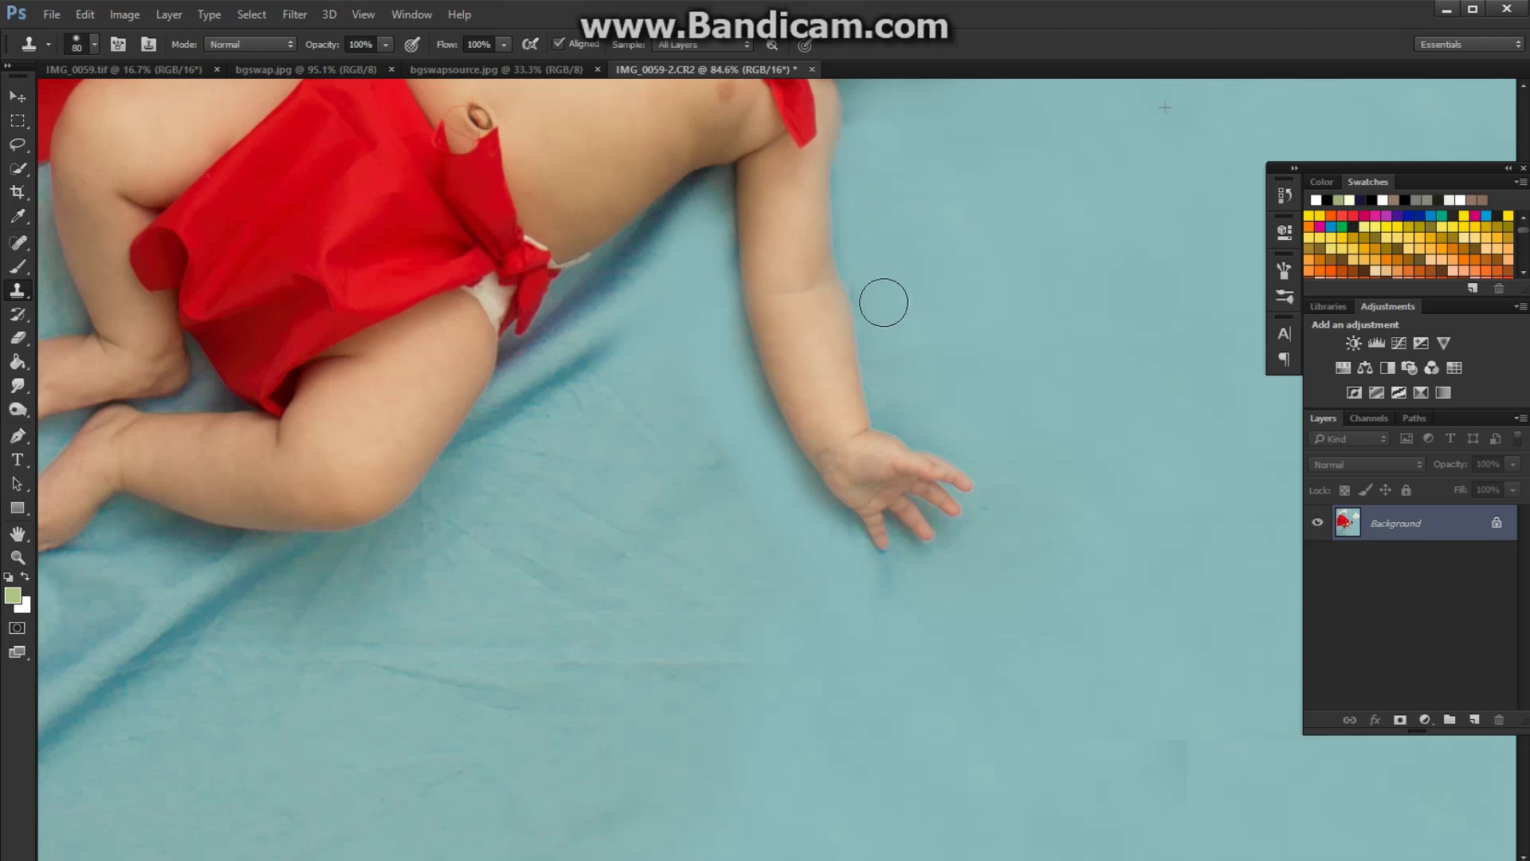
pyautogui.moveTo(882, 301)
pyautogui.mouseDown()
pyautogui.moveTo(899, 397)
pyautogui.moveTo(947, 434)
pyautogui.mouseUp()
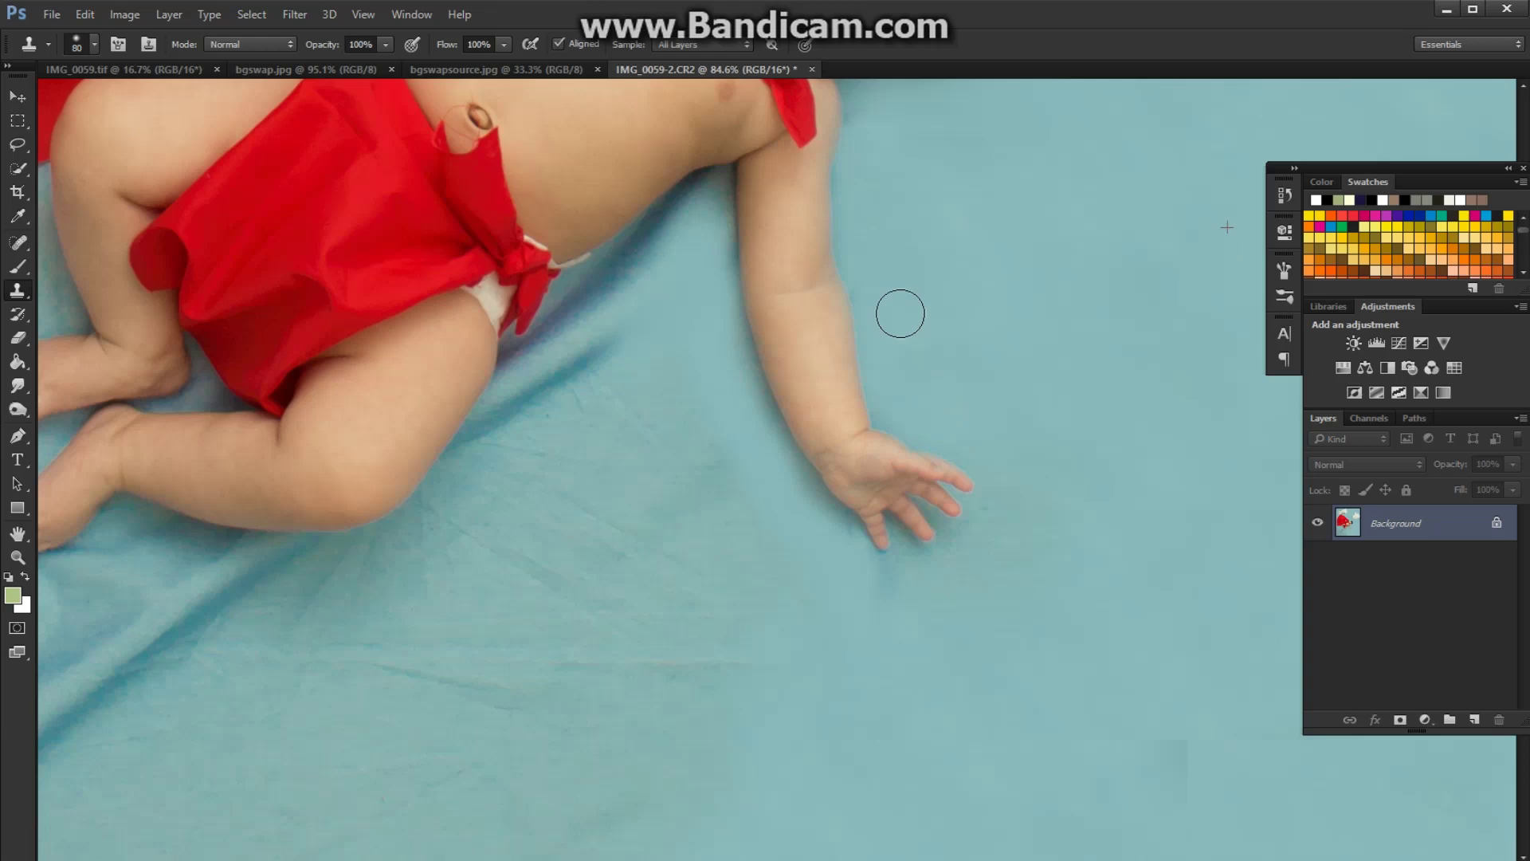
# View the whole retouched photo and switch to IMG_0059.tif to compare it with the finished composition.
pyautogui.scroll(-4, 975, 388)
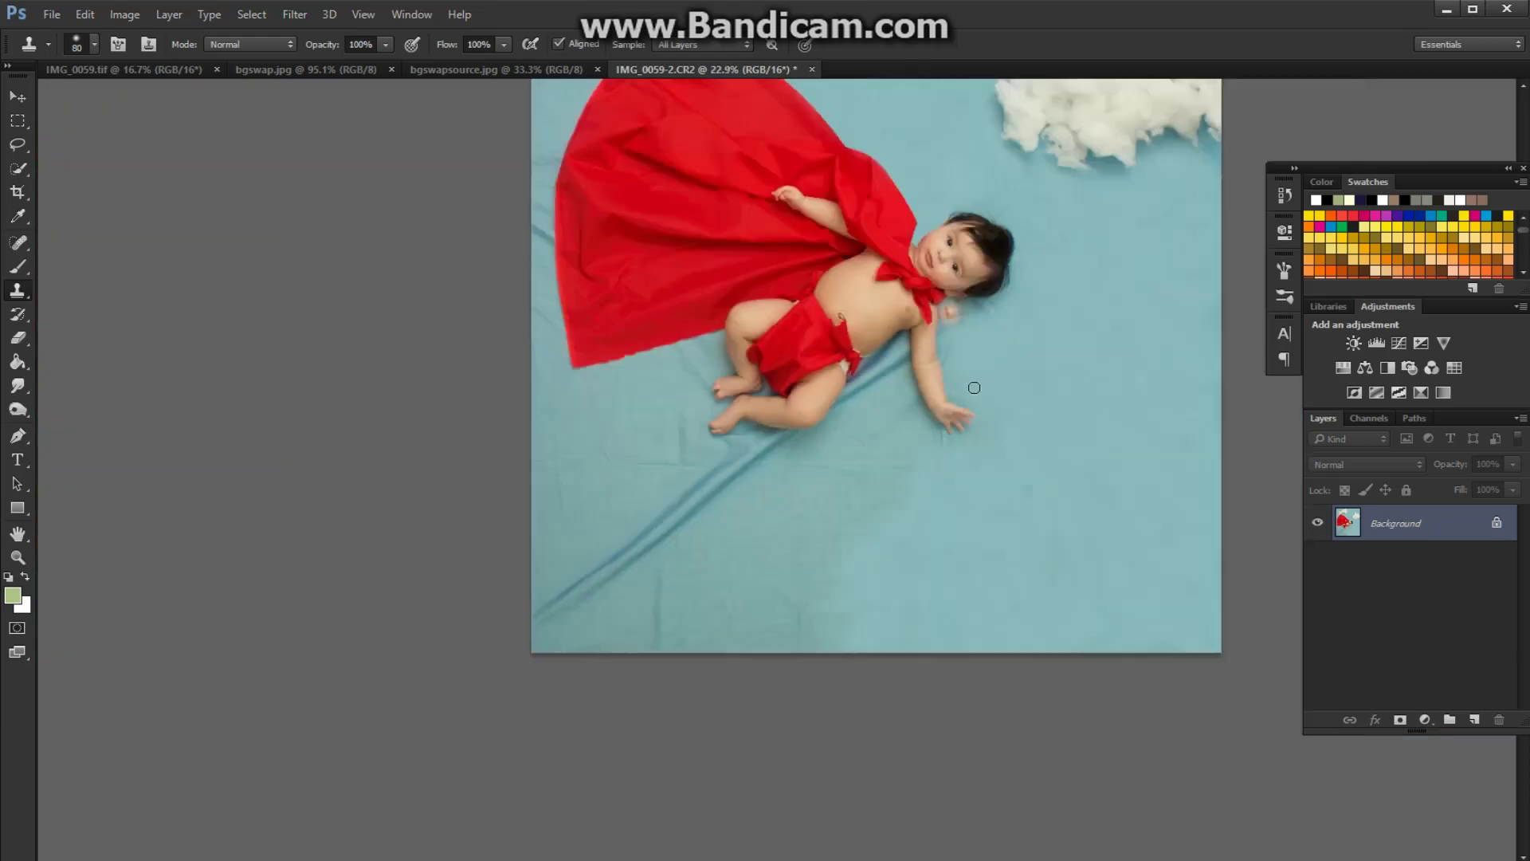
pyautogui.scroll(-2, 974, 387)
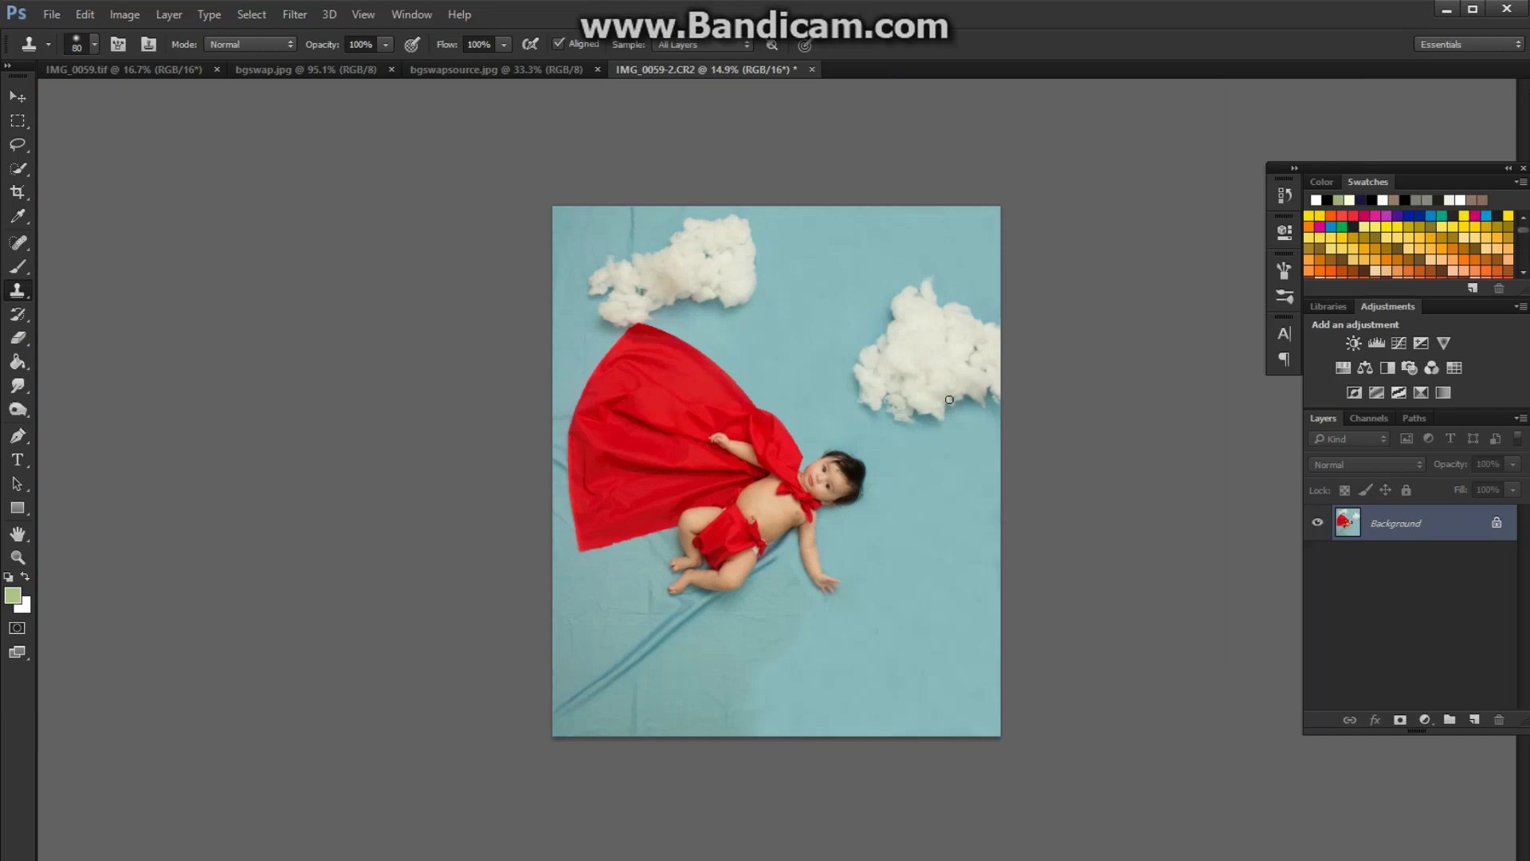
pyautogui.click(140, 71)
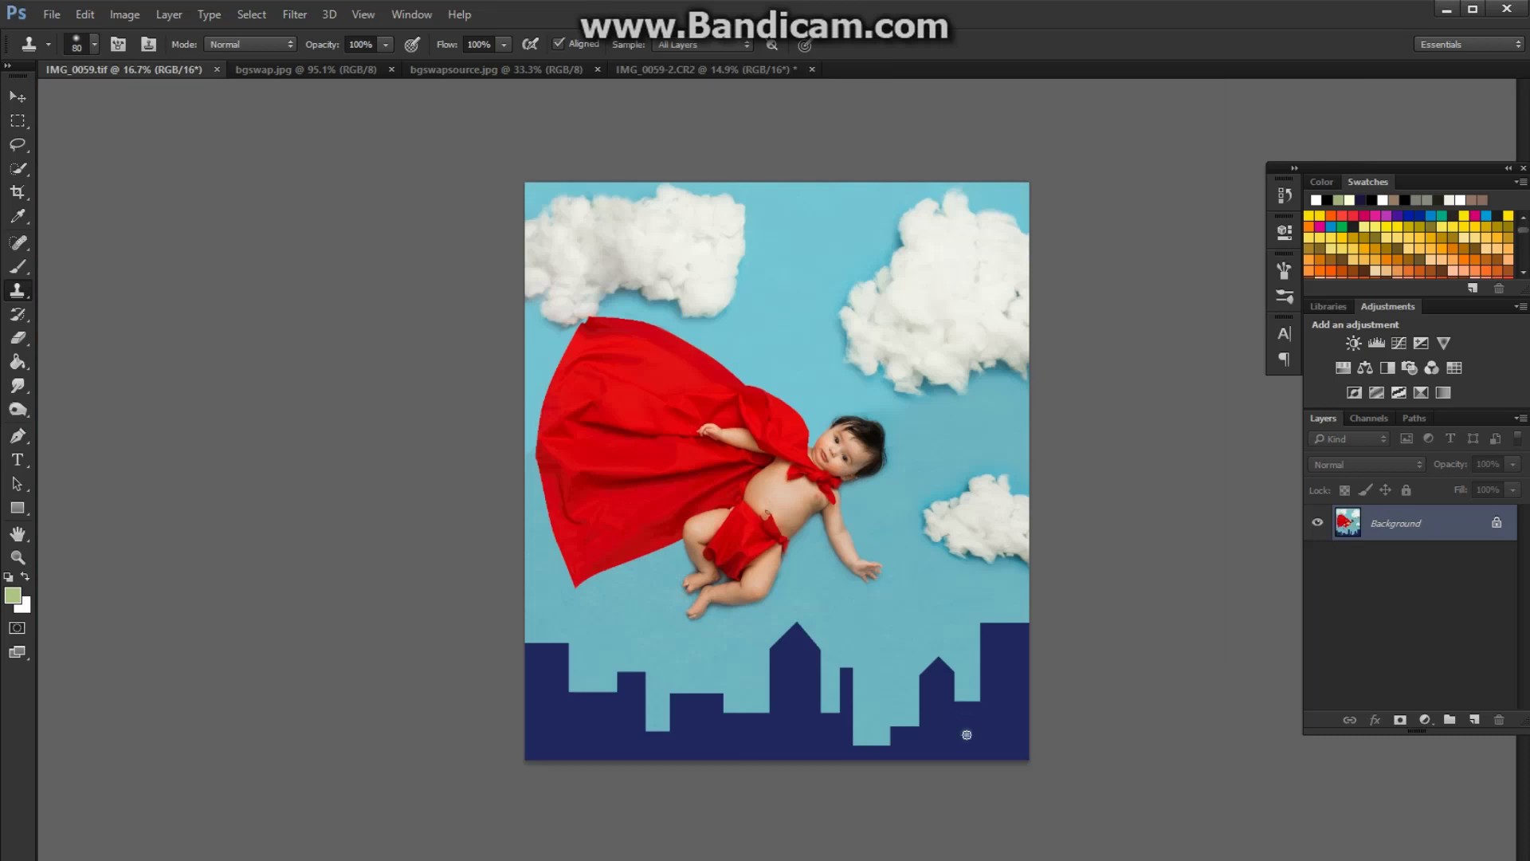